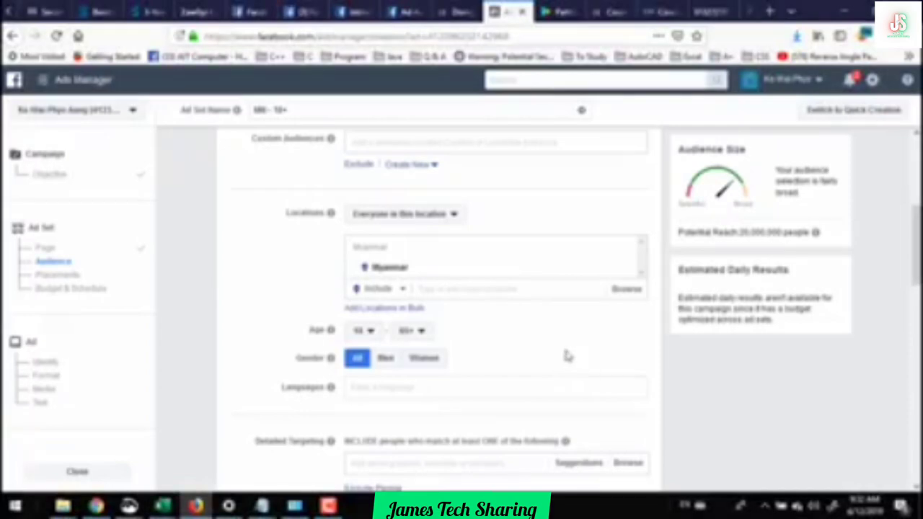
Review the ad set's audience settings for locations, age, gender and languages.
{"action": "scroll", "coordinate": [566, 355], "scroll_direction": "down", "scroll_amount": 1}
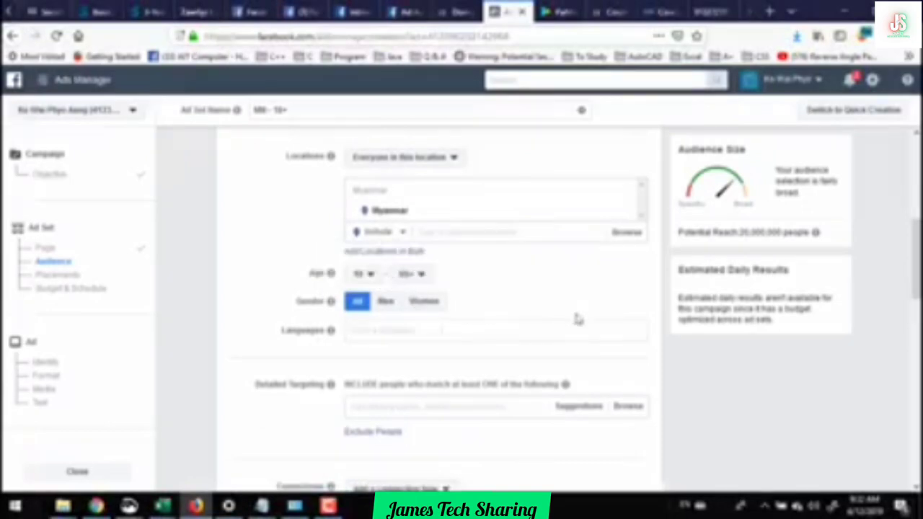
{"action": "scroll", "coordinate": [517, 324], "scroll_direction": "up", "scroll_amount": 3}
{"action": "scroll", "coordinate": [516, 323], "scroll_direction": "down", "scroll_amount": 4}
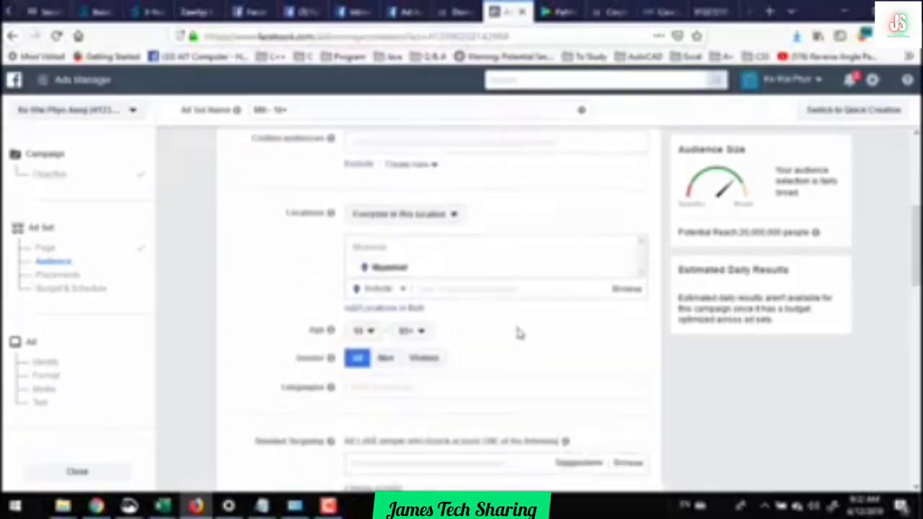
{"action": "scroll", "coordinate": [529, 311], "scroll_direction": "up", "scroll_amount": 2}
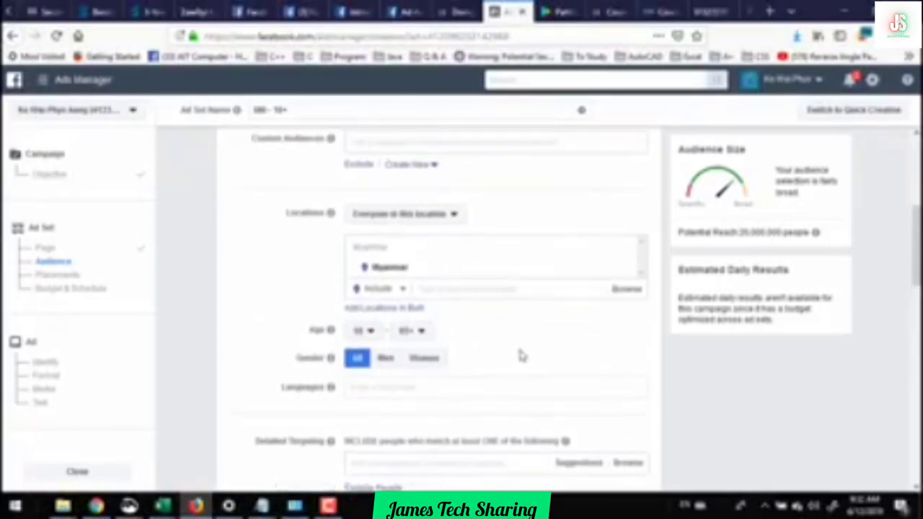
{"action": "scroll", "coordinate": [263, 288], "scroll_direction": "up", "scroll_amount": 2}
{"action": "scroll", "coordinate": [539, 328], "scroll_direction": "down", "scroll_amount": 3}
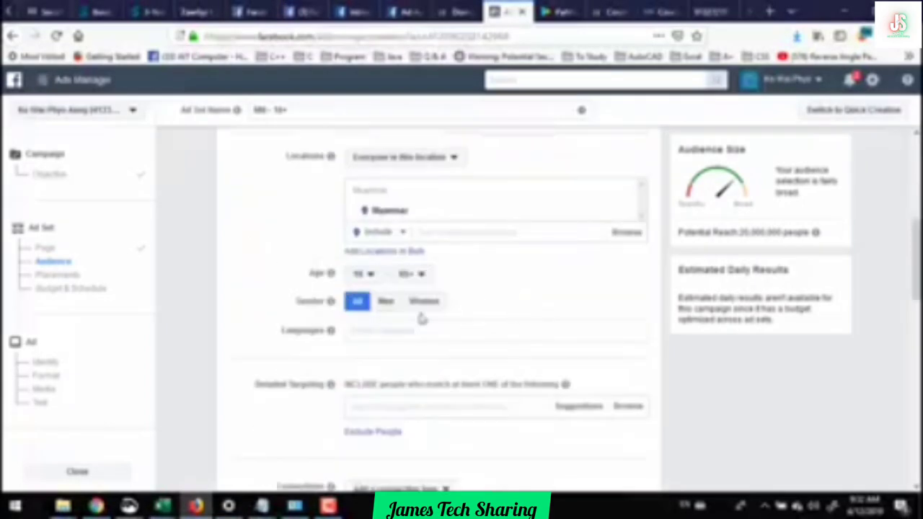
{"action": "scroll", "coordinate": [276, 296], "scroll_direction": "down", "scroll_amount": 1}
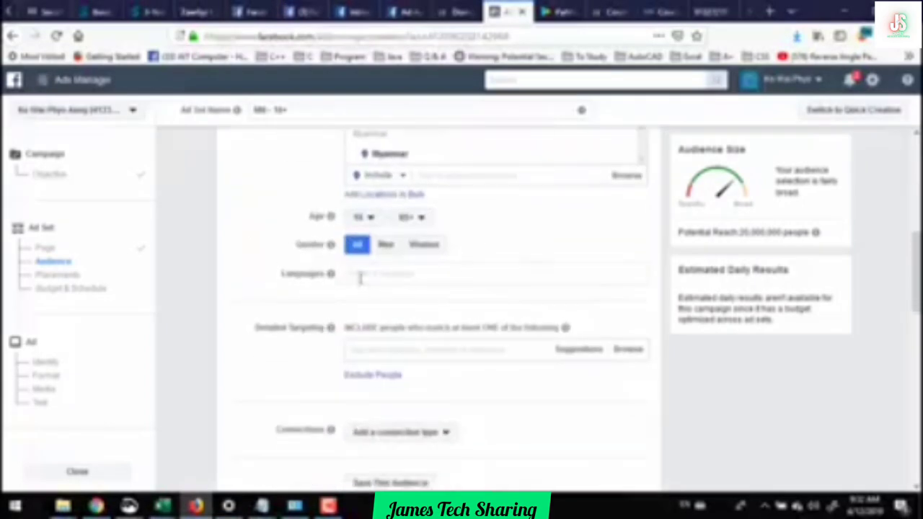
Browse the Detailed Targeting categories and read the descriptions of Demographics, Interests and Behaviors.
{"action": "scroll", "coordinate": [264, 274], "scroll_direction": "down", "scroll_amount": 1}
{"action": "scroll", "coordinate": [262, 304], "scroll_direction": "down", "scroll_amount": 2}
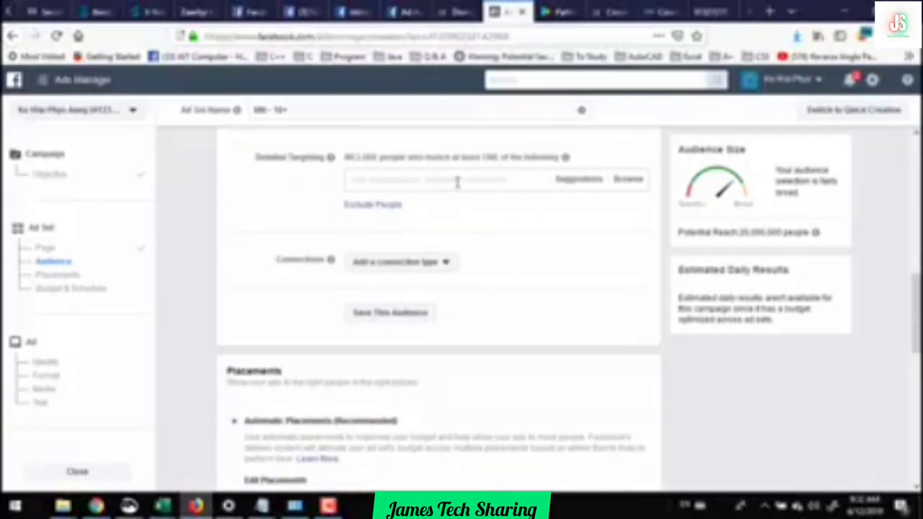
{"action": "left_click", "coordinate": [627, 180]}
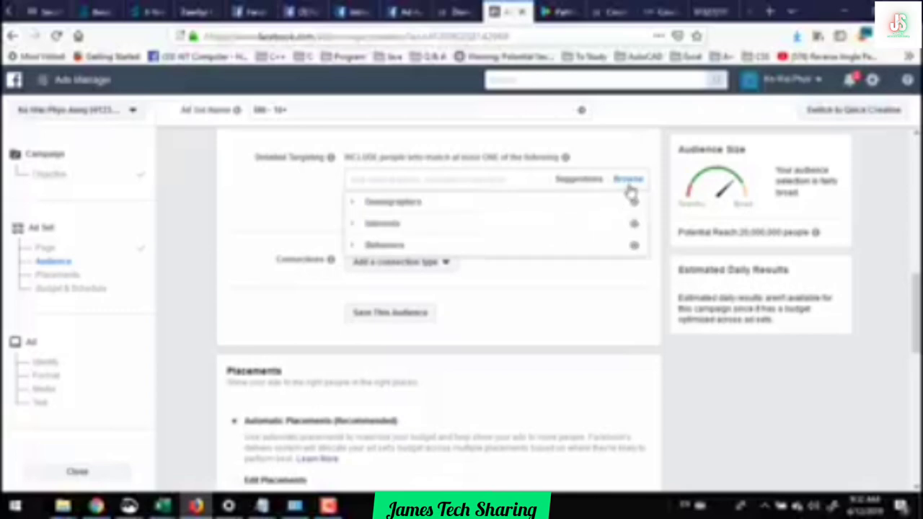
{"action": "mouse_move", "coordinate": [637, 227]}
{"action": "mouse_move", "coordinate": [634, 205]}
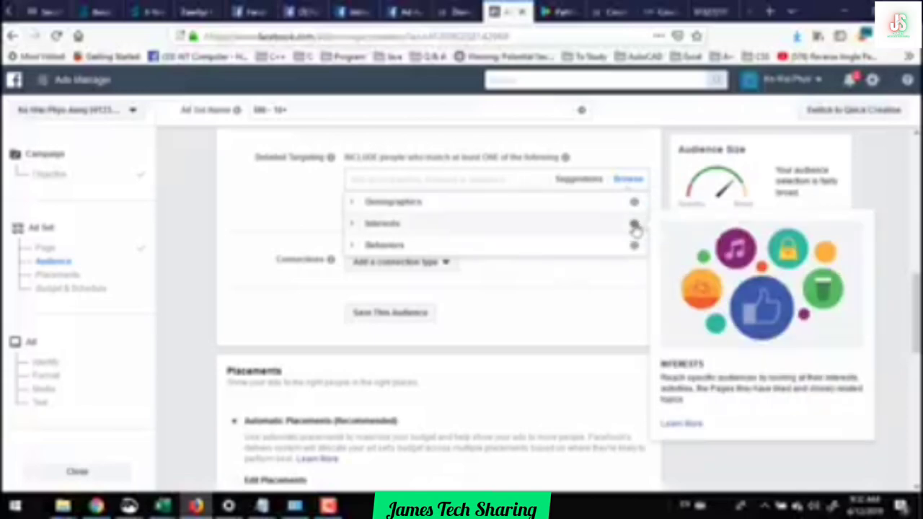
{"action": "mouse_move", "coordinate": [637, 254]}
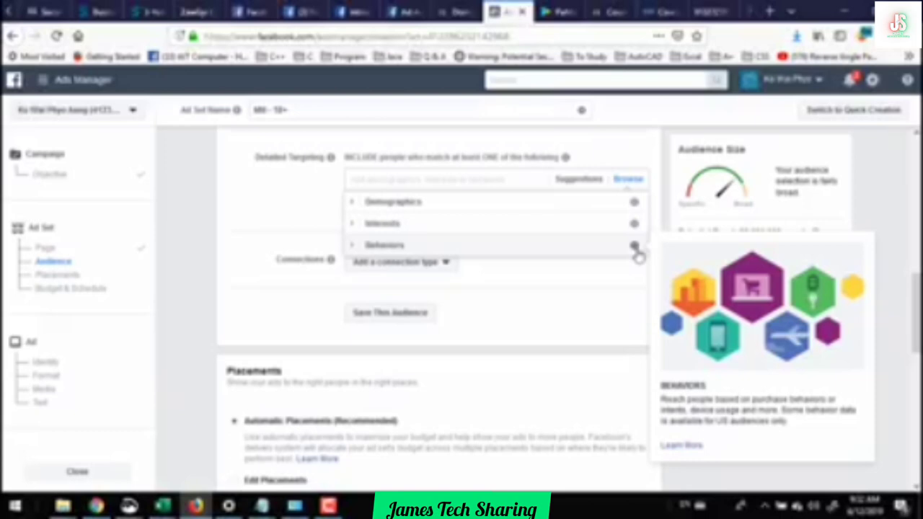
{"action": "left_click", "coordinate": [560, 307]}
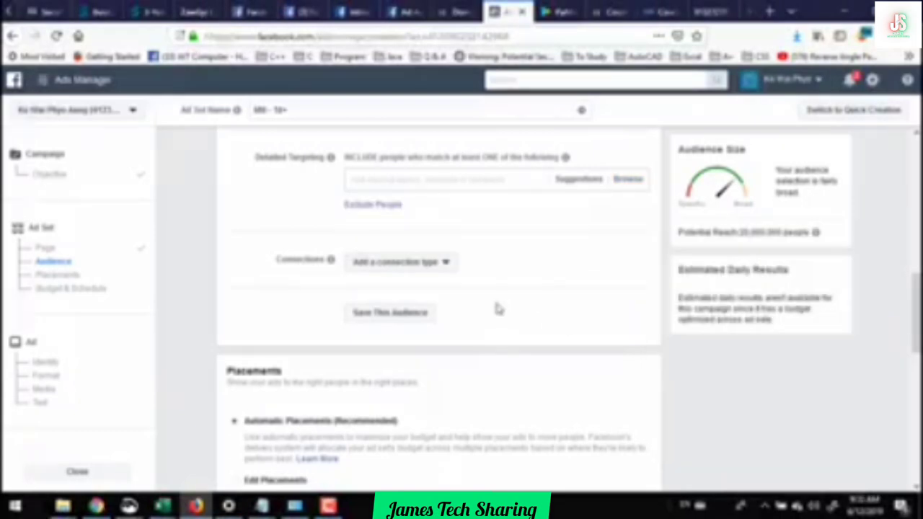
{"action": "left_click", "coordinate": [442, 262]}
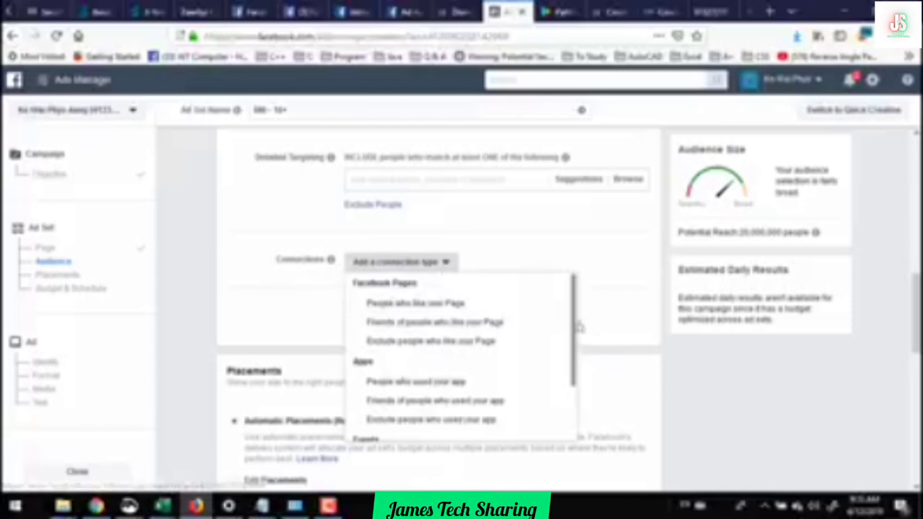
{"action": "mouse_move", "coordinate": [576, 319]}
{"action": "left_mouse_down"}
{"action": "mouse_move", "coordinate": [577, 395]}
{"action": "mouse_move", "coordinate": [574, 306]}
{"action": "left_mouse_up"}
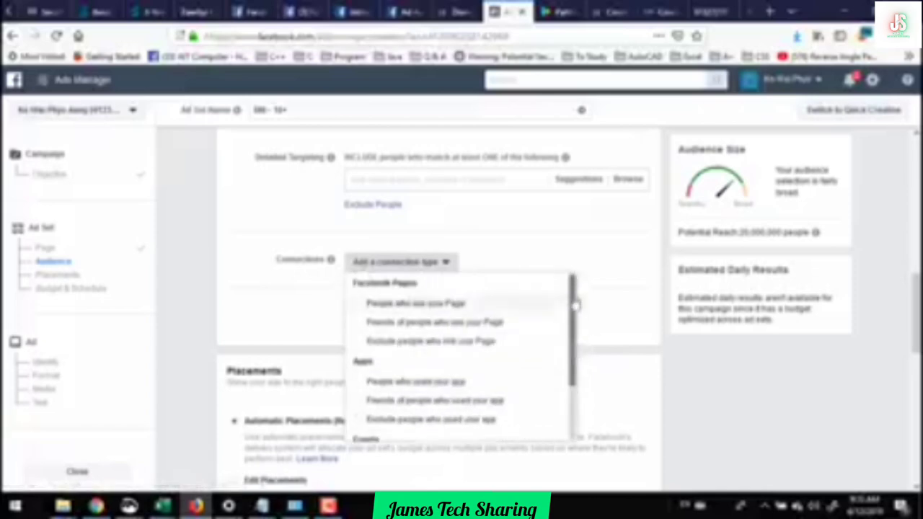
{"action": "left_click", "coordinate": [566, 304]}
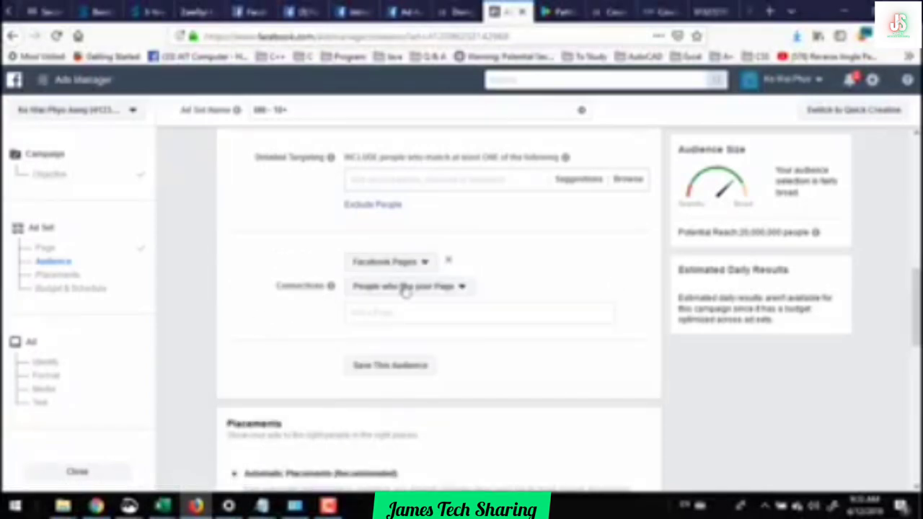
{"action": "left_click", "coordinate": [447, 261]}
Switch the ad set to Edit Placements and look over its device types and Facebook and Instagram placements.
{"action": "scroll", "coordinate": [289, 328], "scroll_direction": "down", "scroll_amount": 2}
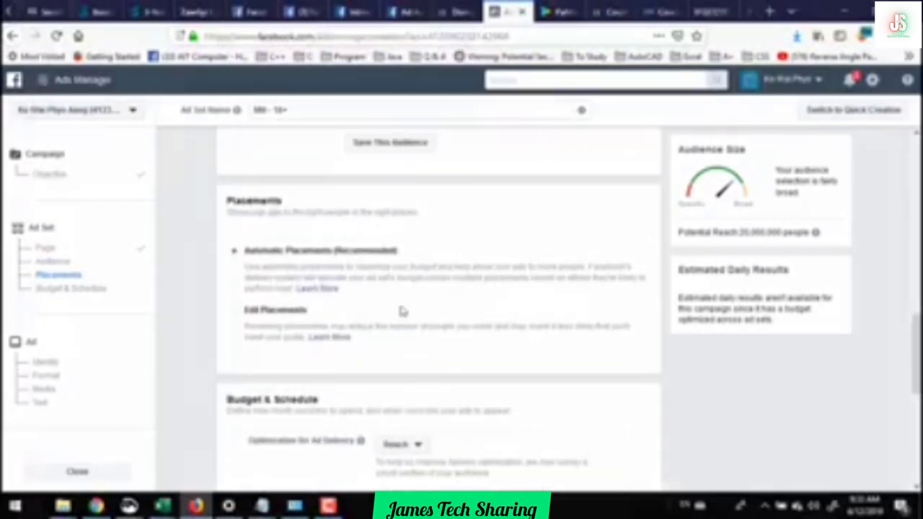
{"action": "scroll", "coordinate": [367, 295], "scroll_direction": "down", "scroll_amount": 1}
{"action": "scroll", "coordinate": [397, 290], "scroll_direction": "down", "scroll_amount": 1}
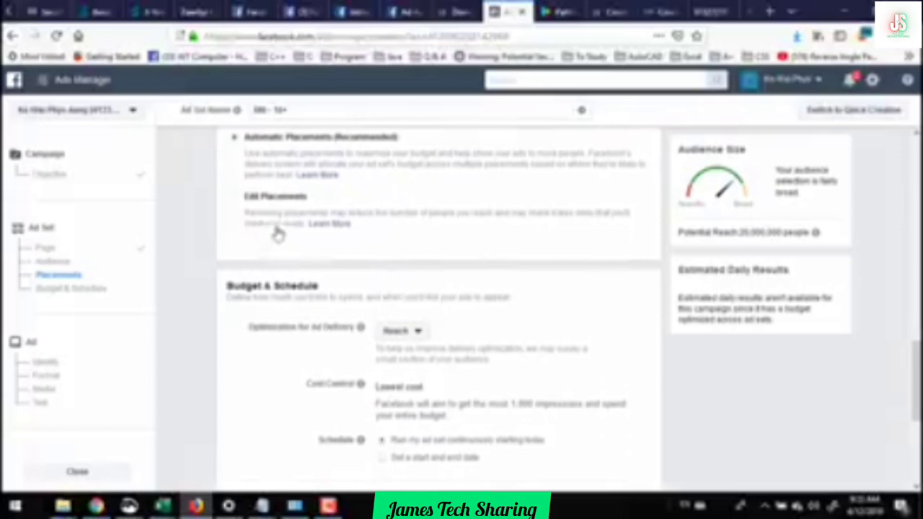
{"action": "left_click", "coordinate": [235, 196]}
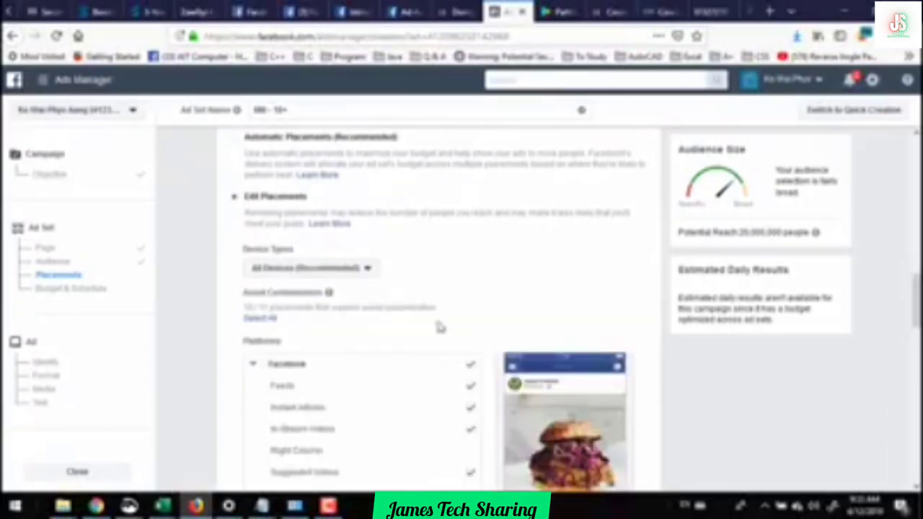
{"action": "scroll", "coordinate": [437, 346], "scroll_direction": "down", "scroll_amount": 2}
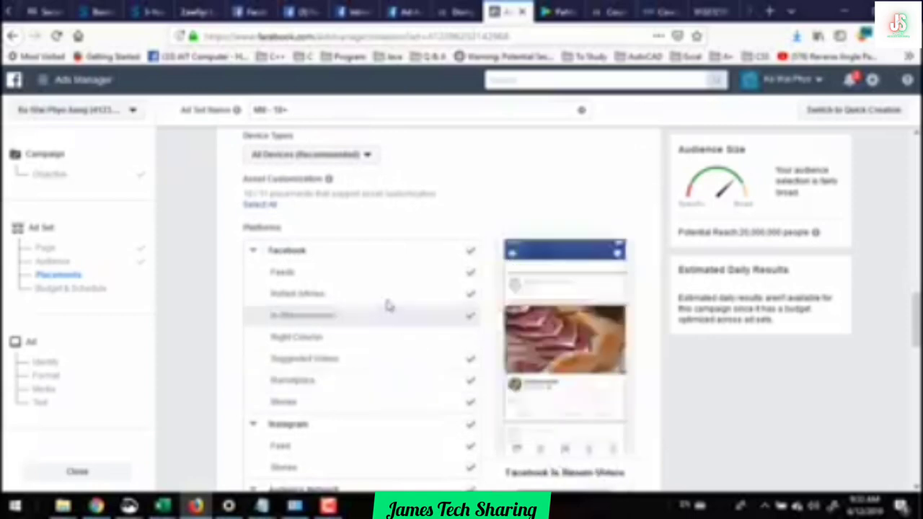
{"action": "scroll", "coordinate": [299, 279], "scroll_direction": "up", "scroll_amount": 4}
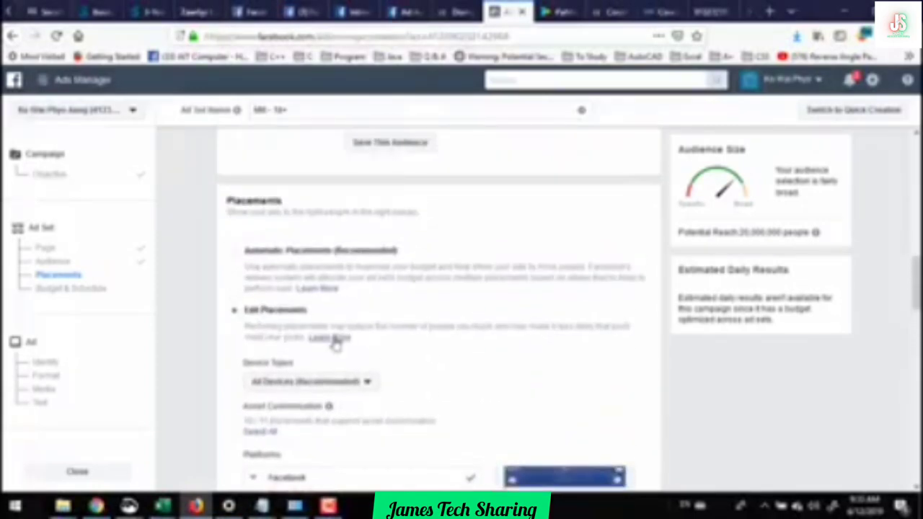
{"action": "scroll", "coordinate": [422, 356], "scroll_direction": "down", "scroll_amount": 4}
Examine the Optimization for Ad Delivery choices in the Budget & Schedule section.
{"action": "scroll", "coordinate": [393, 358], "scroll_direction": "down", "scroll_amount": 12}
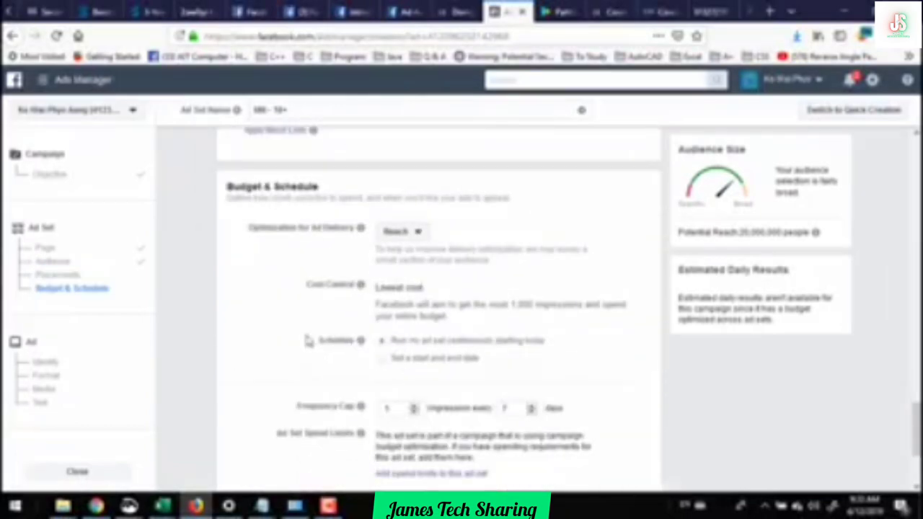
{"action": "scroll", "coordinate": [311, 346], "scroll_direction": "down", "scroll_amount": 1}
{"action": "scroll", "coordinate": [267, 227], "scroll_direction": "up", "scroll_amount": 1}
{"action": "left_click", "coordinate": [421, 235]}
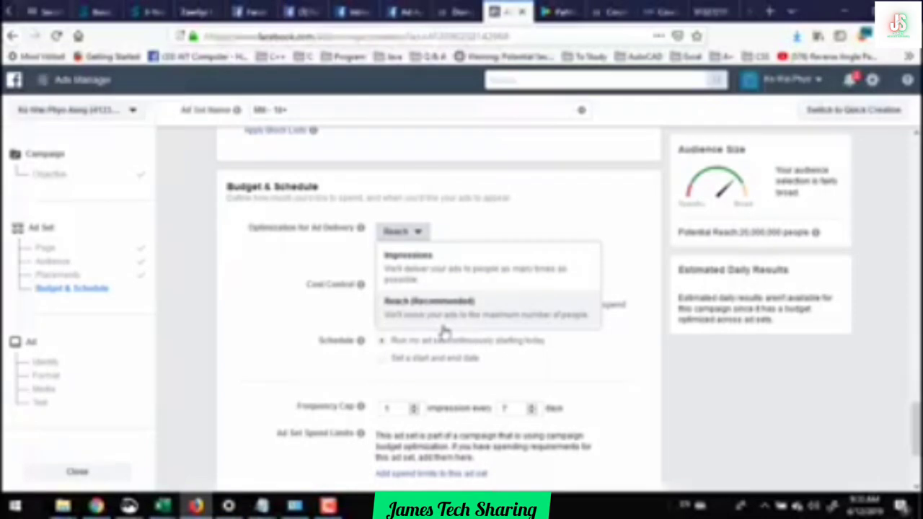
{"action": "left_click", "coordinate": [276, 322]}
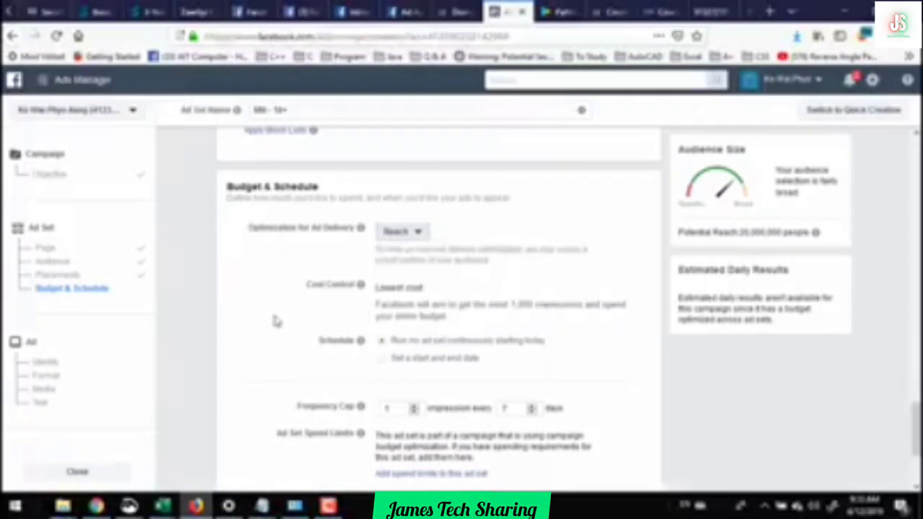
Set the ad set's schedule to use a start and end date, and review the remaining Budget & Schedule options.
{"action": "scroll", "coordinate": [270, 321], "scroll_direction": "down", "scroll_amount": 1}
{"action": "scroll", "coordinate": [266, 320], "scroll_direction": "down", "scroll_amount": 1}
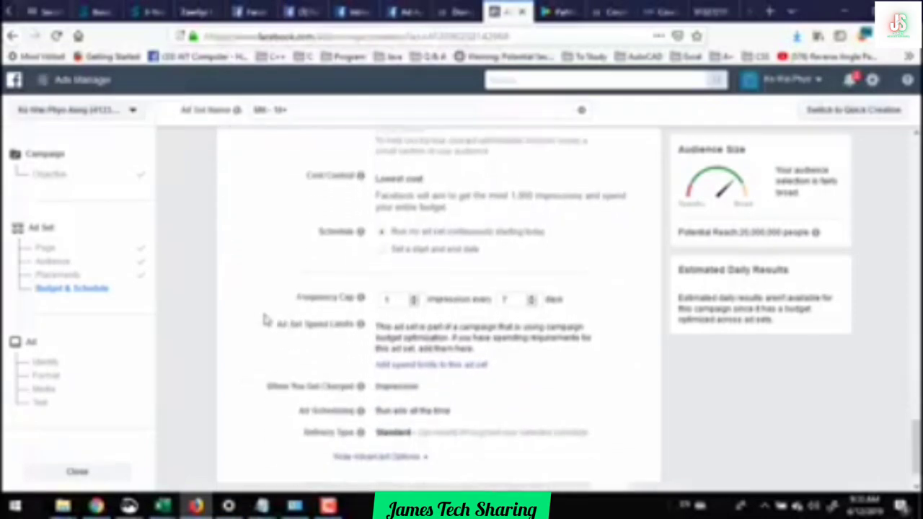
{"action": "left_click", "coordinate": [383, 246]}
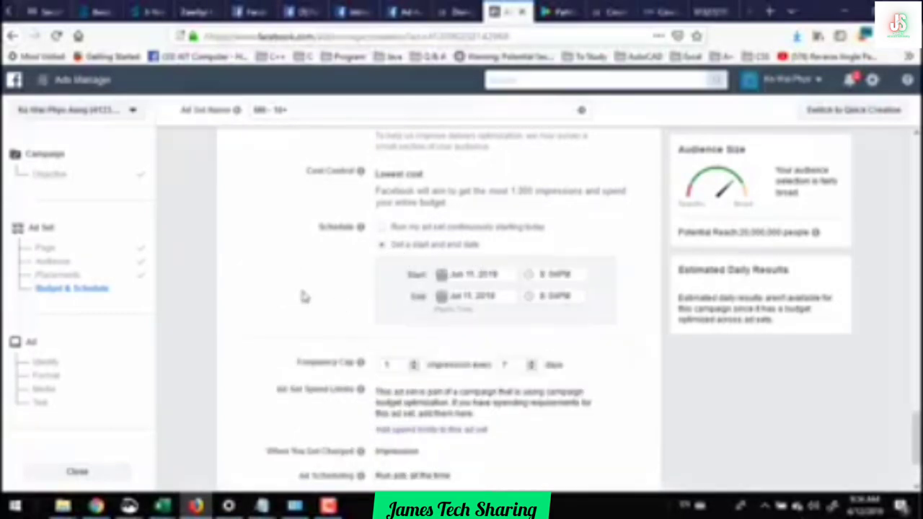
{"action": "scroll", "coordinate": [305, 297], "scroll_direction": "down", "scroll_amount": 3}
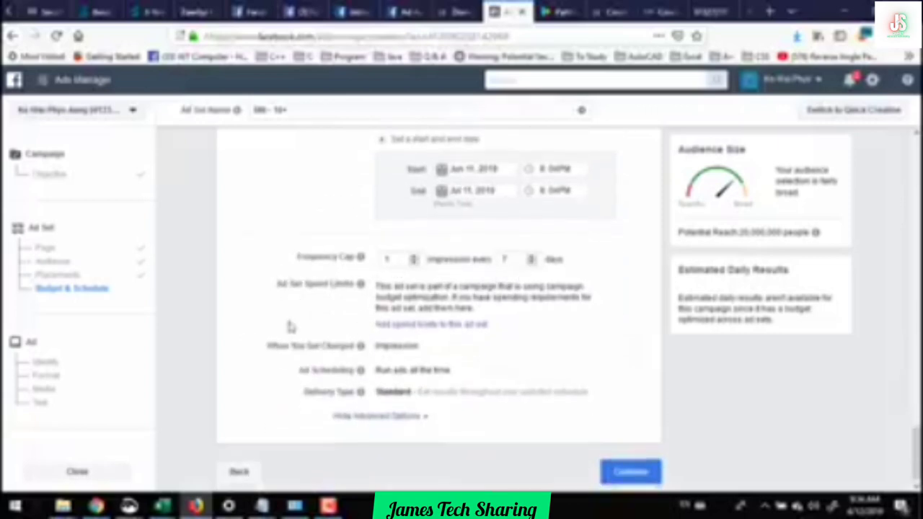
{"action": "scroll", "coordinate": [281, 298], "scroll_direction": "up", "scroll_amount": 5}
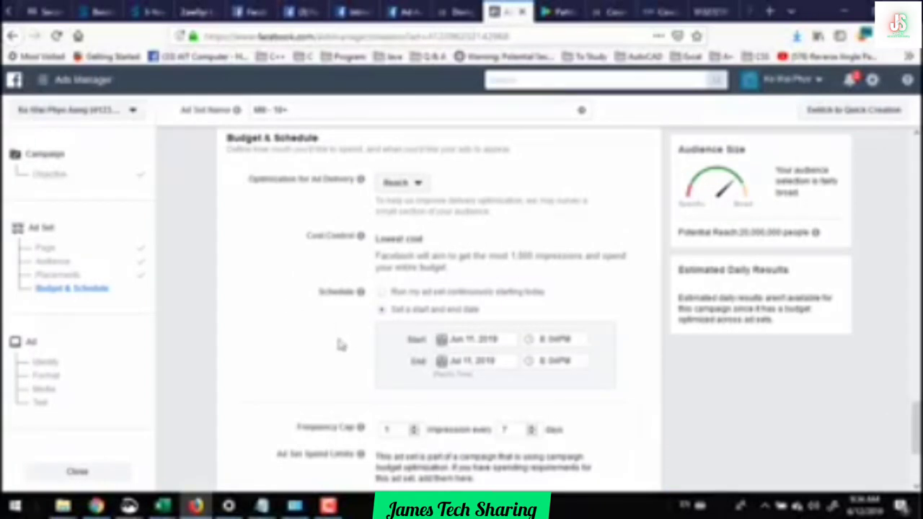
{"action": "scroll", "coordinate": [296, 334], "scroll_direction": "up", "scroll_amount": 2}
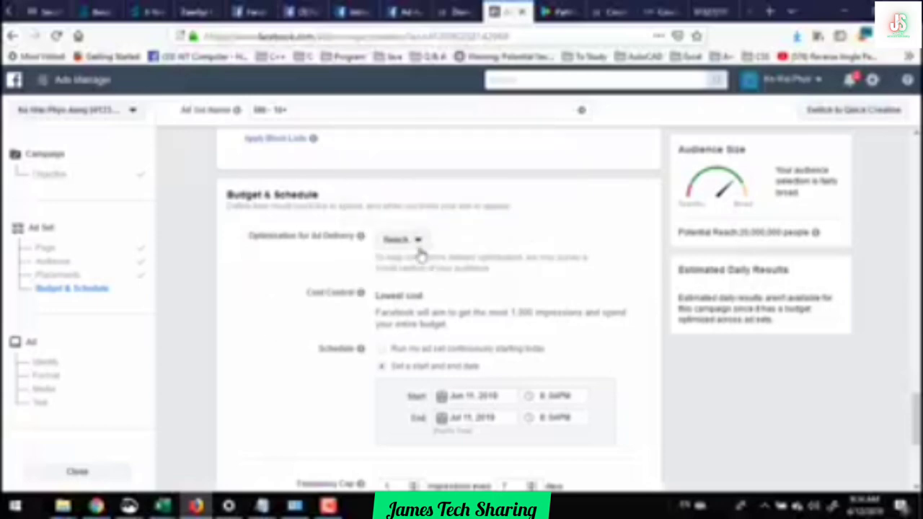
{"action": "scroll", "coordinate": [288, 284], "scroll_direction": "down", "scroll_amount": 3}
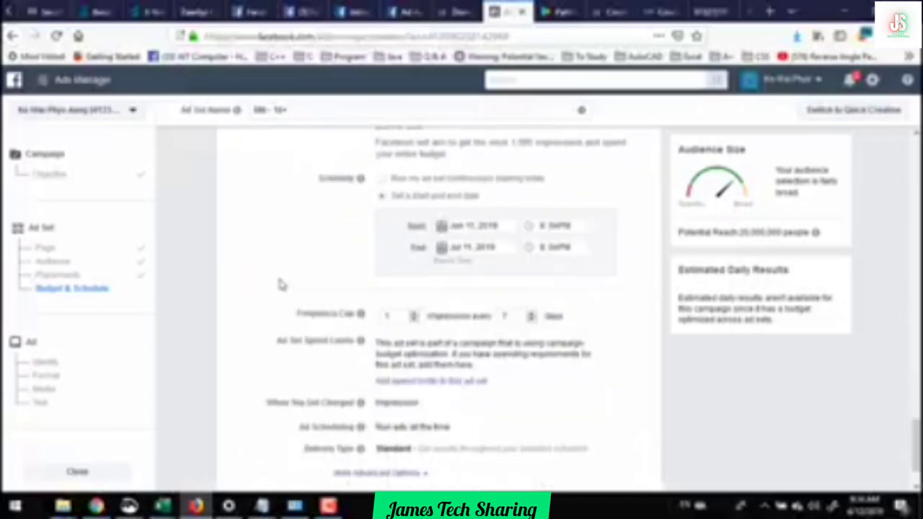
{"action": "scroll", "coordinate": [271, 274], "scroll_direction": "down", "scroll_amount": 1}
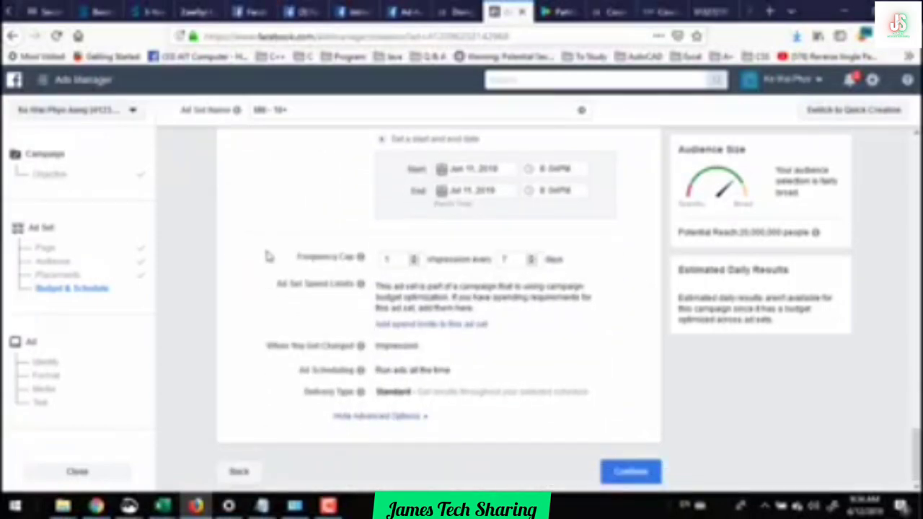
{"action": "scroll", "coordinate": [263, 266], "scroll_direction": "up", "scroll_amount": 3}
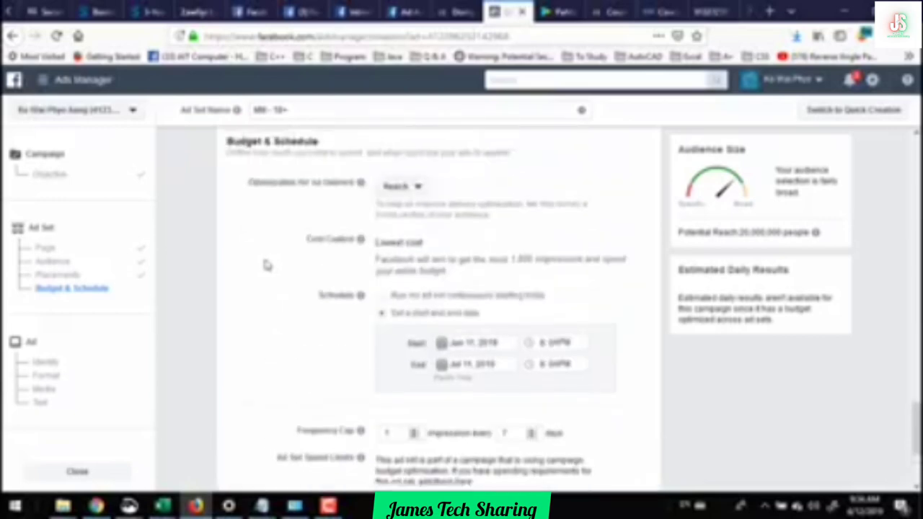
Return from the ad set to the campaign's objective settings.
{"action": "scroll", "coordinate": [289, 278], "scroll_direction": "up", "scroll_amount": 6}
{"action": "scroll", "coordinate": [350, 296], "scroll_direction": "up", "scroll_amount": 10}
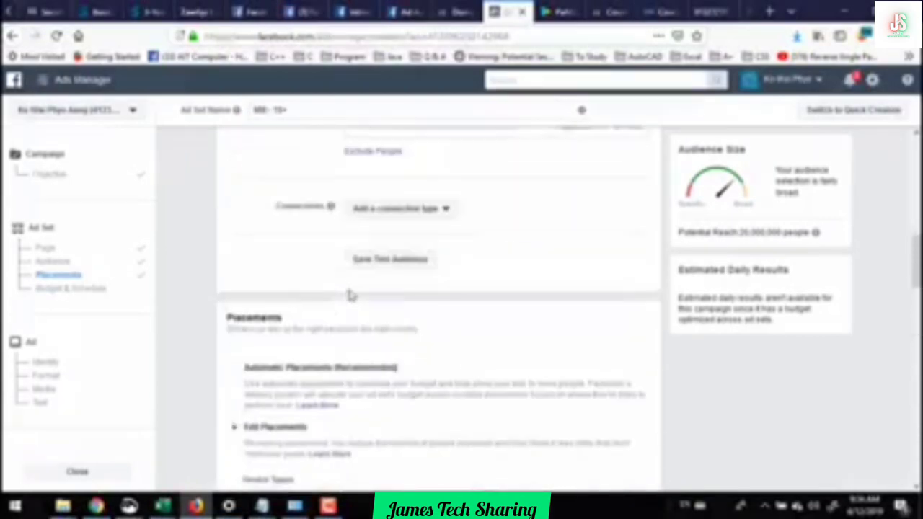
{"action": "scroll", "coordinate": [350, 295], "scroll_direction": "up", "scroll_amount": 1}
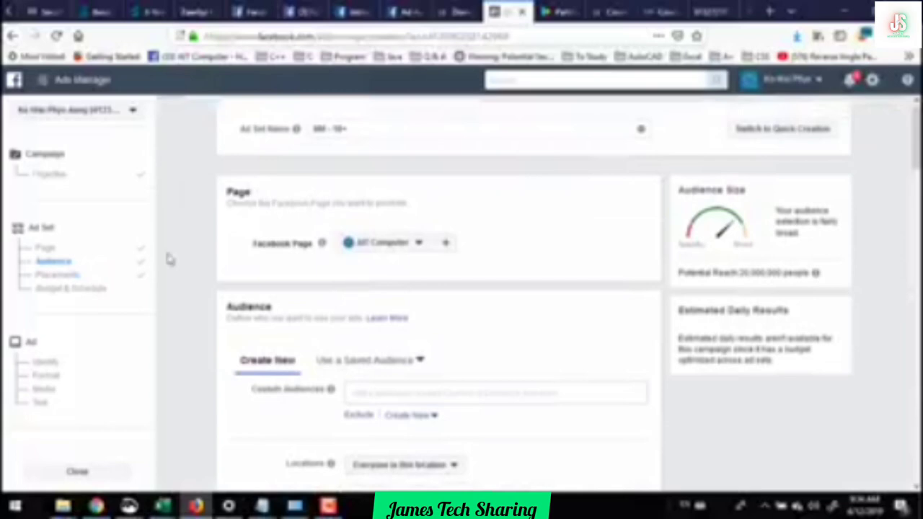
{"action": "left_click", "coordinate": [45, 176]}
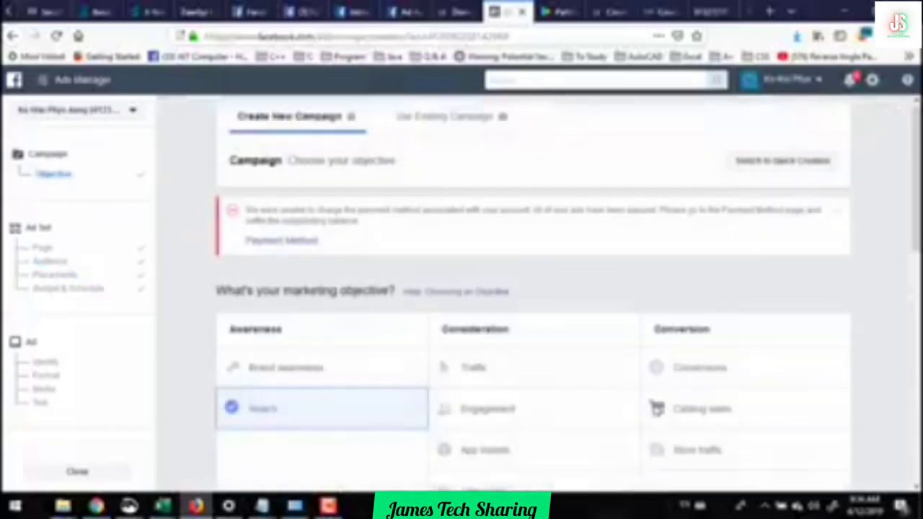
Set the Reach campaign's daily budget to 10.
{"action": "scroll", "coordinate": [539, 404], "scroll_direction": "down", "scroll_amount": 5}
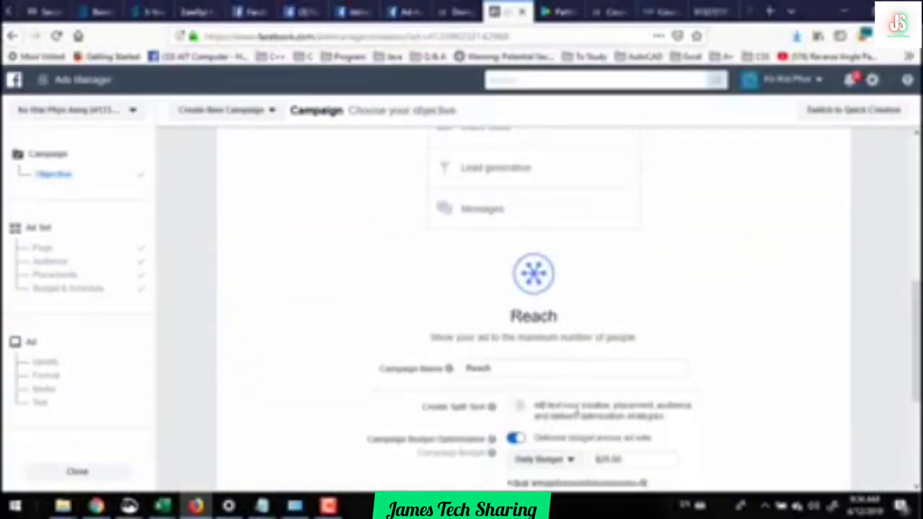
{"action": "scroll", "coordinate": [577, 412], "scroll_direction": "down", "scroll_amount": 3}
{"action": "left_click", "coordinate": [632, 349]}
{"action": "left_click", "coordinate": [649, 350]}
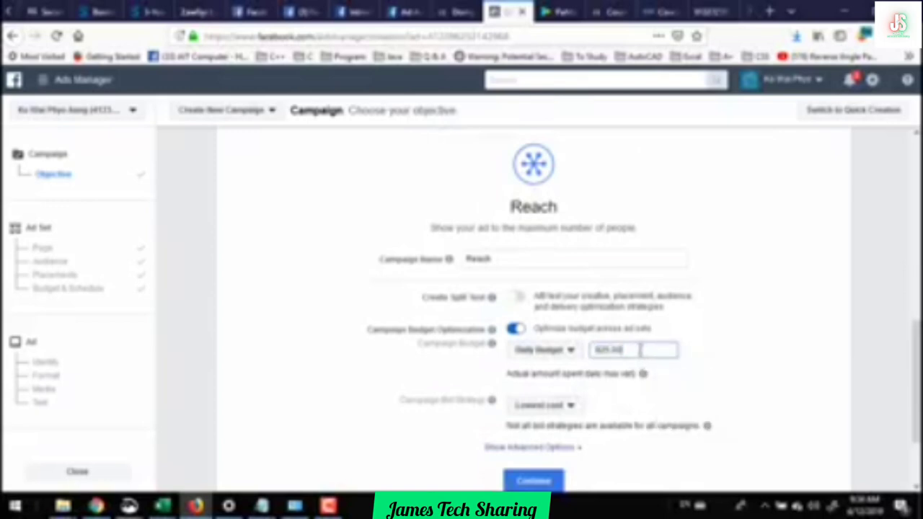
{"action": "left_click_drag", "start_coordinate": [644, 351], "coordinate": [605, 405]}
{"action": "type", "text": "10"}
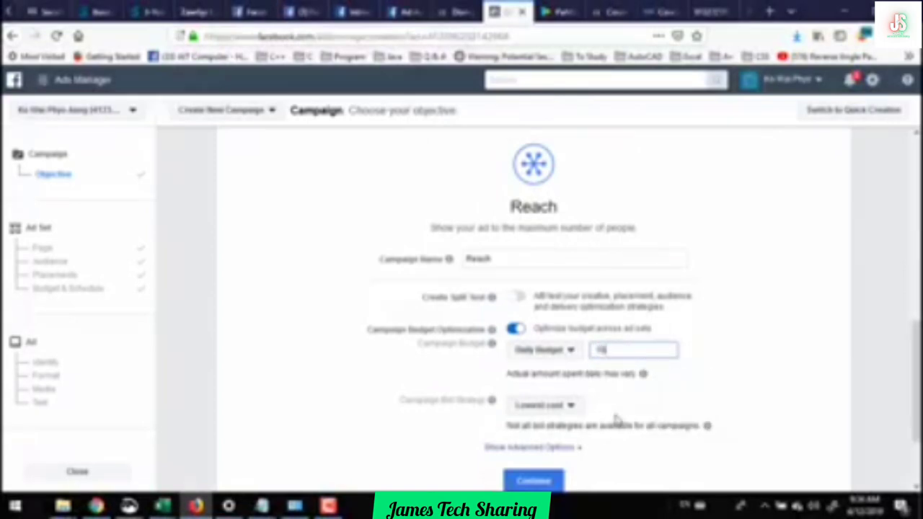
Commit the Reach campaign's daily budget and proceed through the ad set to the ad's Identity settings.
{"action": "left_click", "coordinate": [616, 418]}
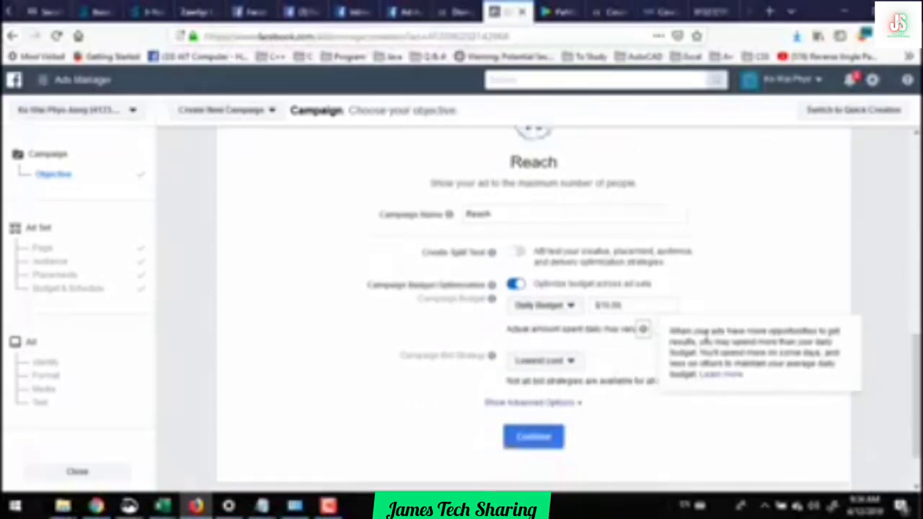
{"action": "scroll", "coordinate": [635, 411], "scroll_direction": "down", "scroll_amount": 3}
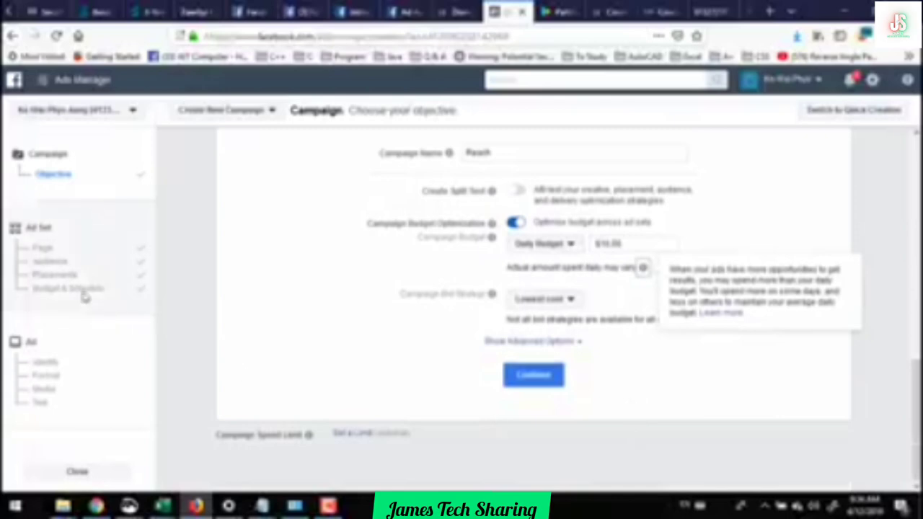
{"action": "left_click", "coordinate": [531, 389]}
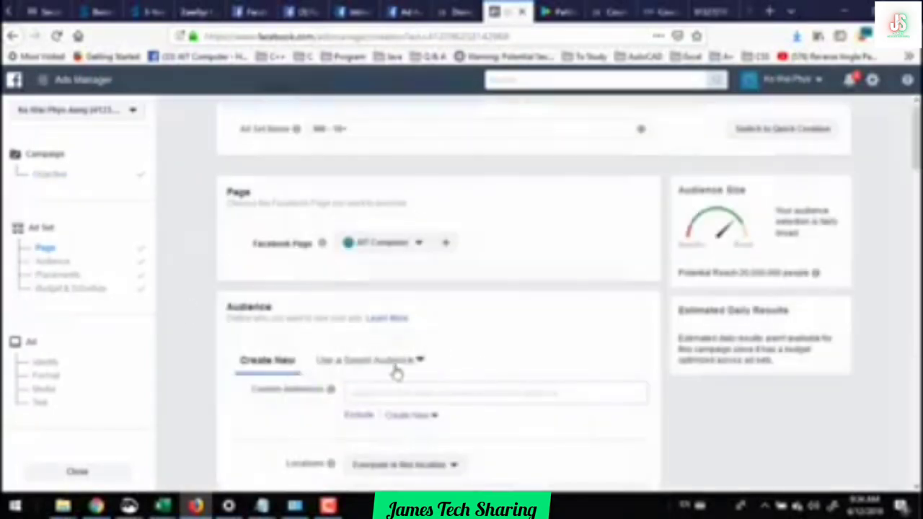
{"action": "scroll", "coordinate": [240, 354], "scroll_direction": "down", "scroll_amount": 2}
{"action": "left_click", "coordinate": [51, 367]}
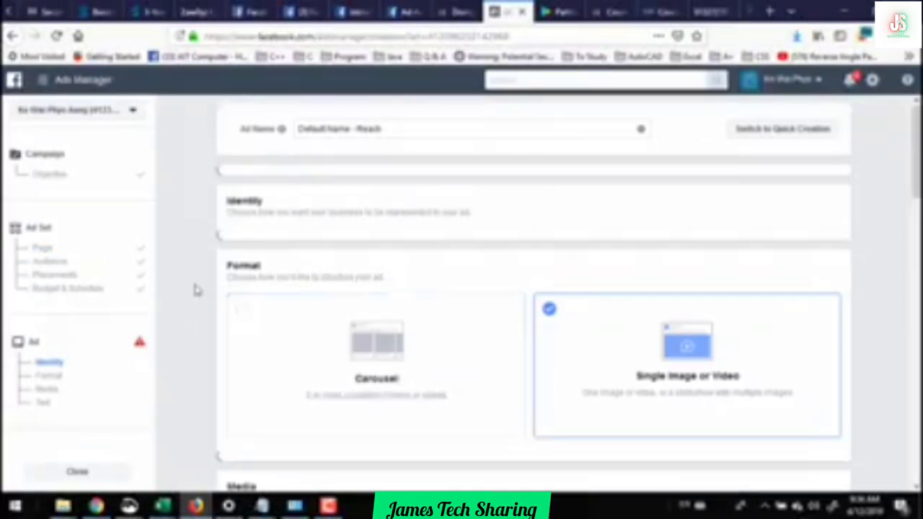
Look through the ad's Identity, Format and Media sections, including the placements that use the image, down to the Text section.
{"action": "scroll", "coordinate": [195, 283], "scroll_direction": "down", "scroll_amount": 5}
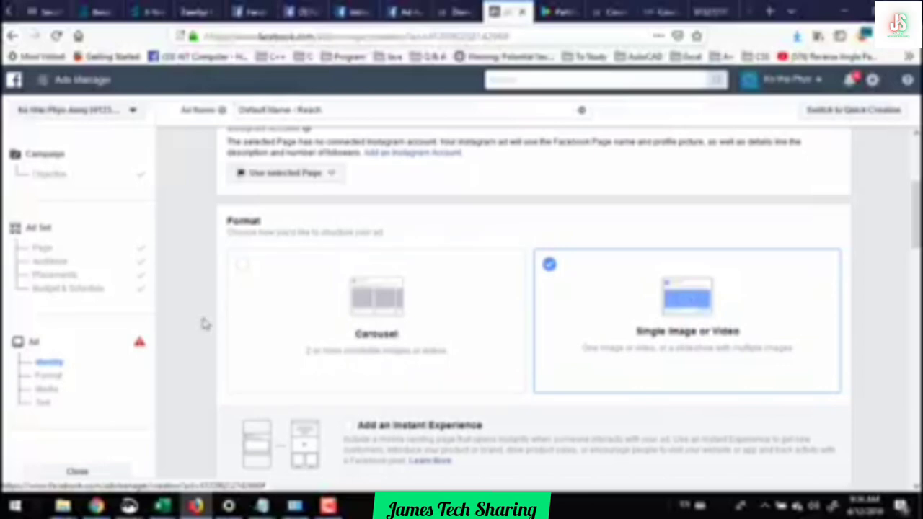
{"action": "scroll", "coordinate": [199, 392], "scroll_direction": "down", "scroll_amount": 3}
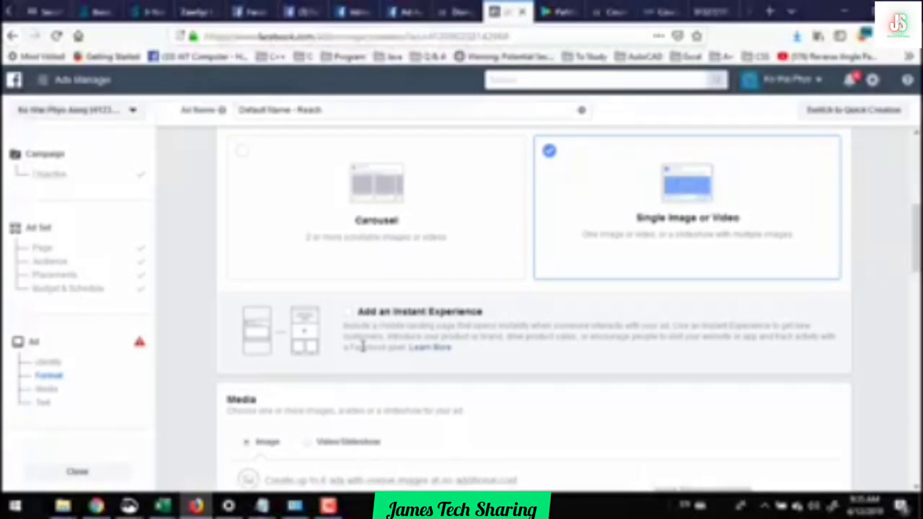
{"action": "left_click", "coordinate": [328, 507]}
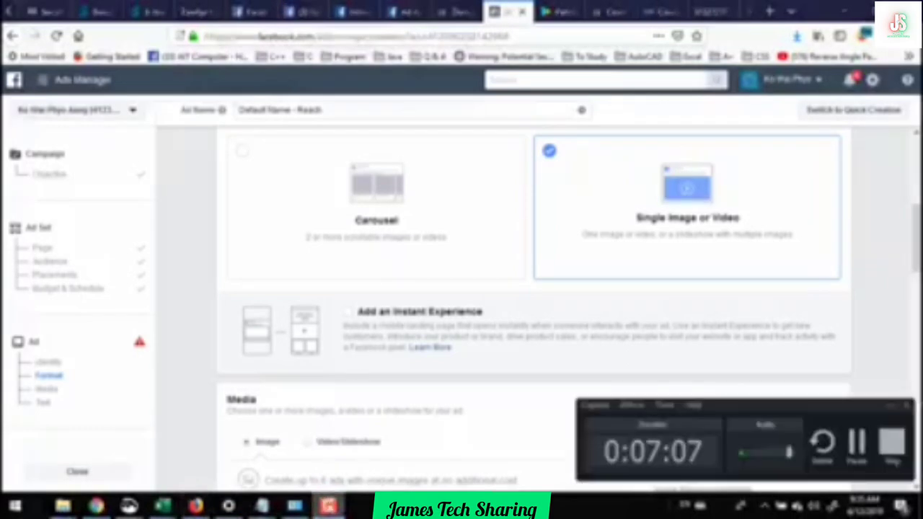
{"action": "left_click", "coordinate": [328, 507]}
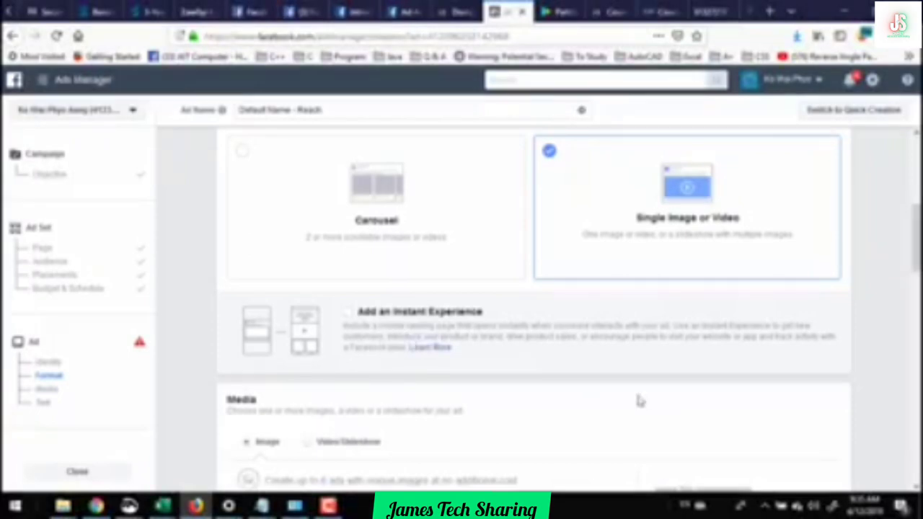
{"action": "scroll", "coordinate": [693, 412], "scroll_direction": "down", "scroll_amount": 3}
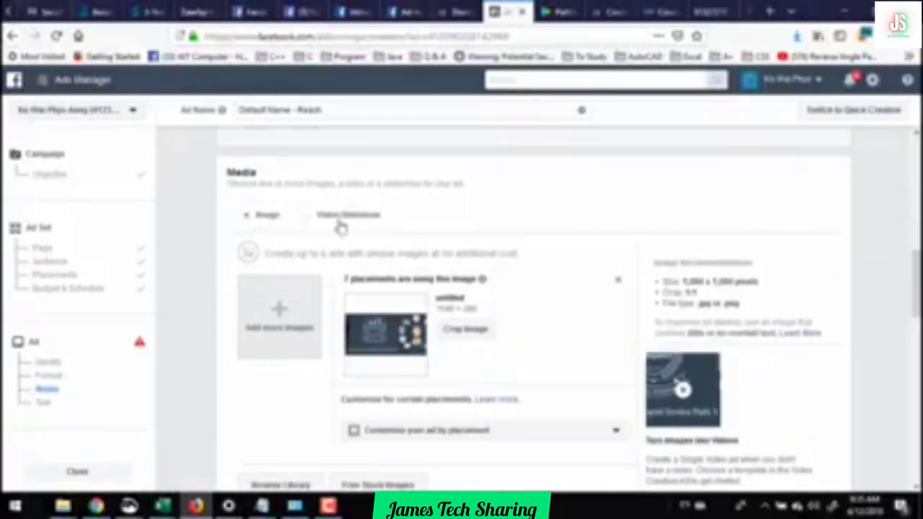
{"action": "mouse_move", "coordinate": [482, 279]}
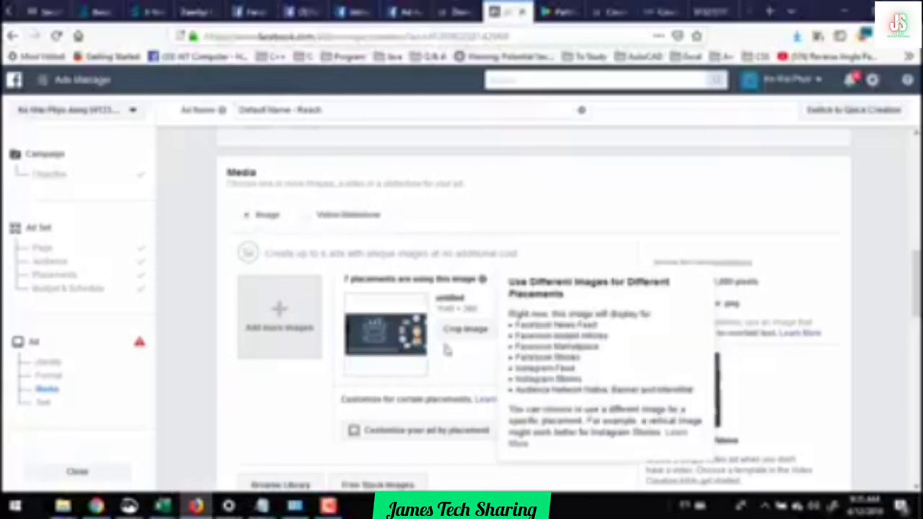
{"action": "scroll", "coordinate": [402, 392], "scroll_direction": "down", "scroll_amount": 4}
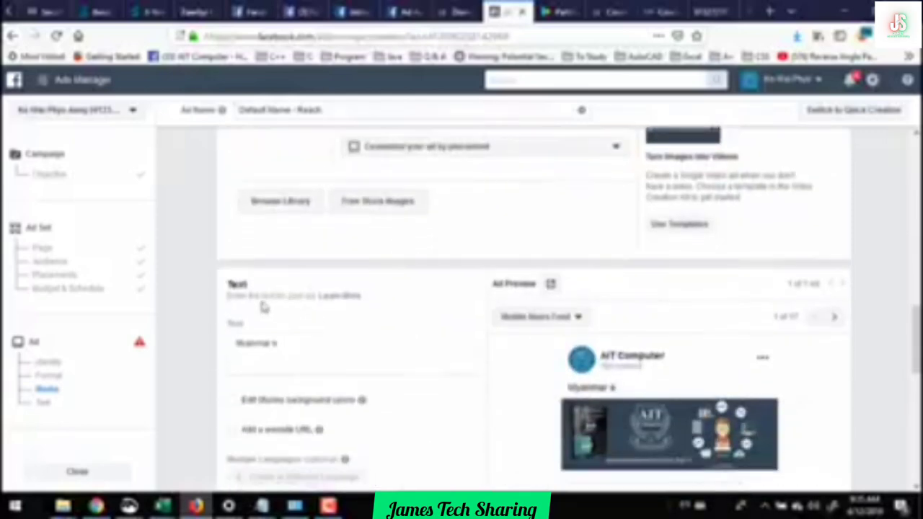
{"action": "scroll", "coordinate": [313, 336], "scroll_direction": "down", "scroll_amount": 1}
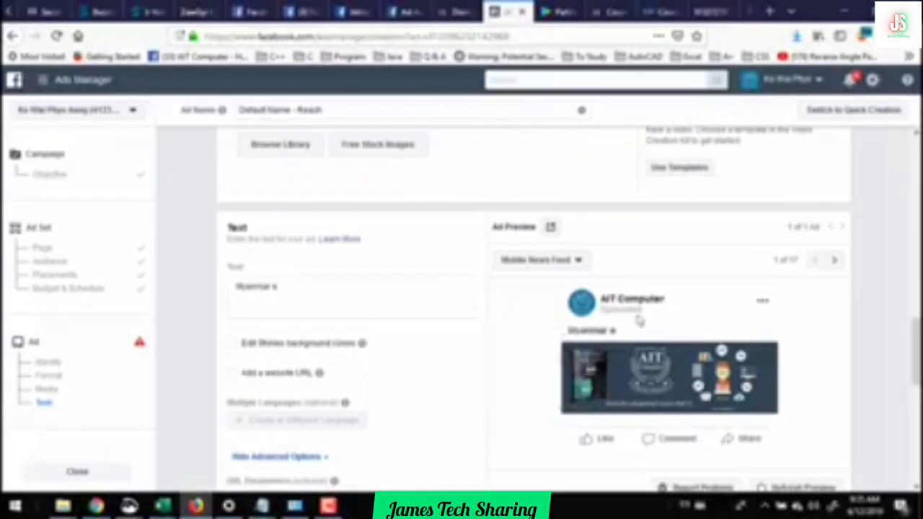
{"action": "scroll", "coordinate": [341, 317], "scroll_direction": "down", "scroll_amount": 2}
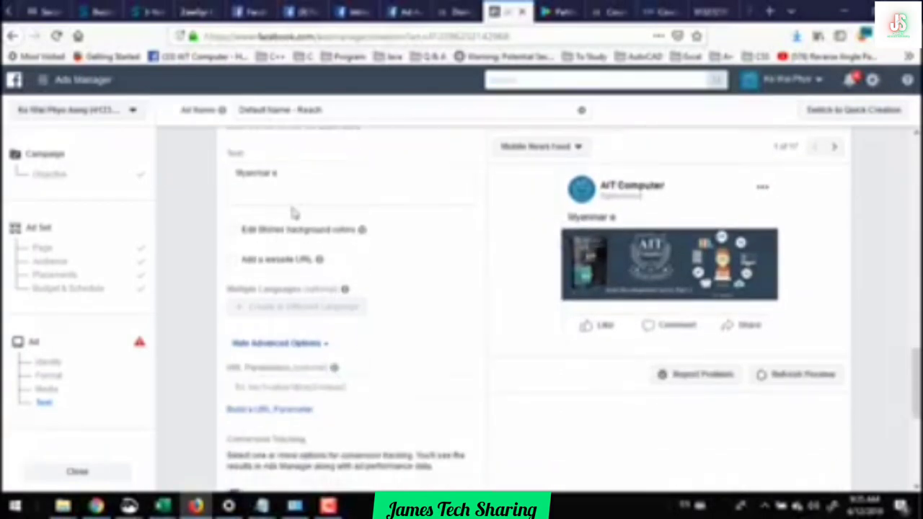
Replace the ad's text with "AIT Computer Leading e-Learning in Myanmar".
{"action": "triple_click", "coordinate": [330, 186]}
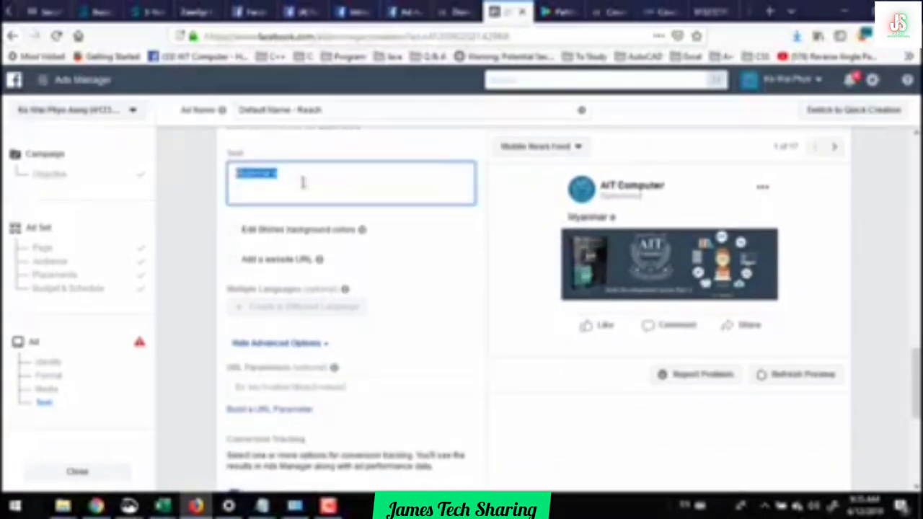
{"action": "left_click", "coordinate": [309, 179]}
{"action": "triple_click", "coordinate": [302, 178]}
{"action": "type", "text": "K"}
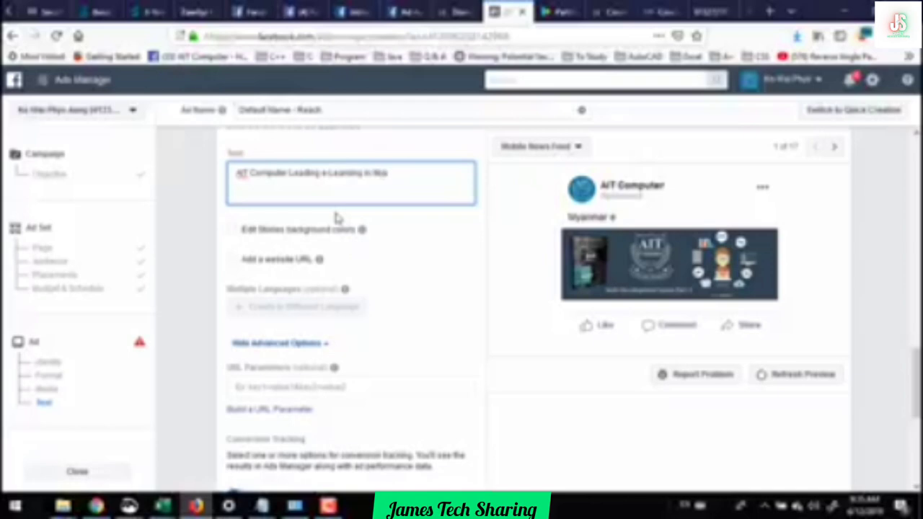
{"action": "left_click", "coordinate": [335, 216]}
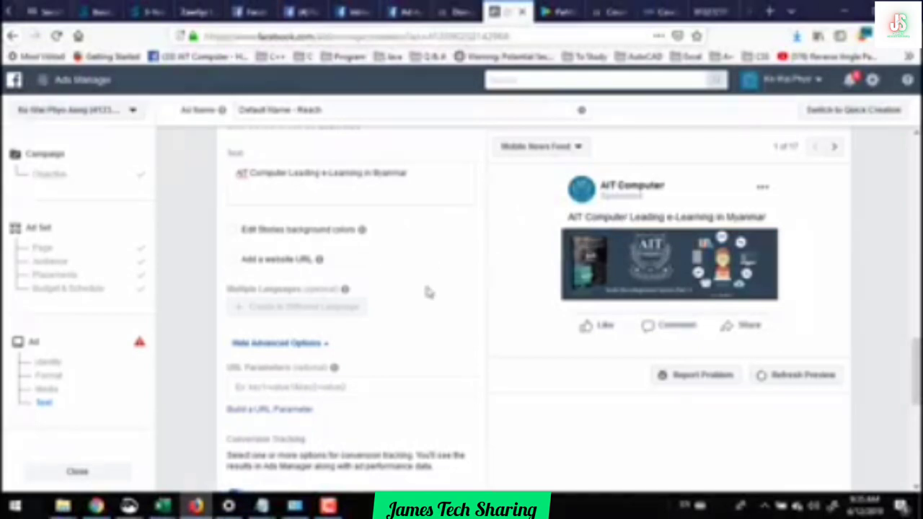
Review the ad's advanced options, conversion tracking and the notices at the end of the ad form.
{"action": "scroll", "coordinate": [416, 298], "scroll_direction": "down", "scroll_amount": 2}
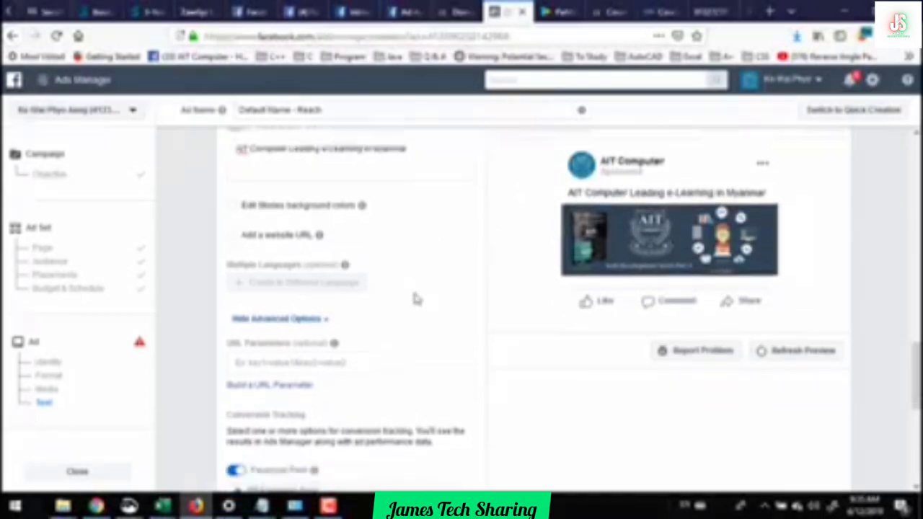
{"action": "scroll", "coordinate": [422, 292], "scroll_direction": "down", "scroll_amount": 5}
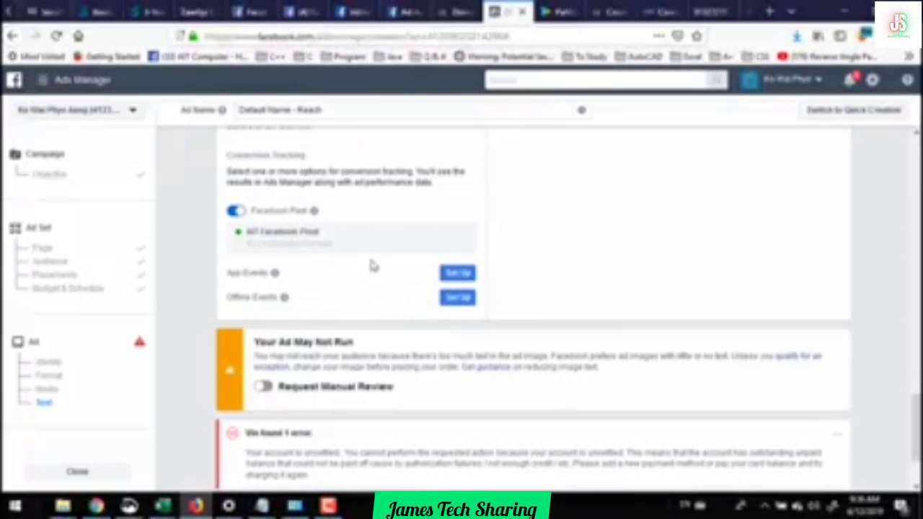
{"action": "scroll", "coordinate": [354, 379], "scroll_direction": "up", "scroll_amount": 10}
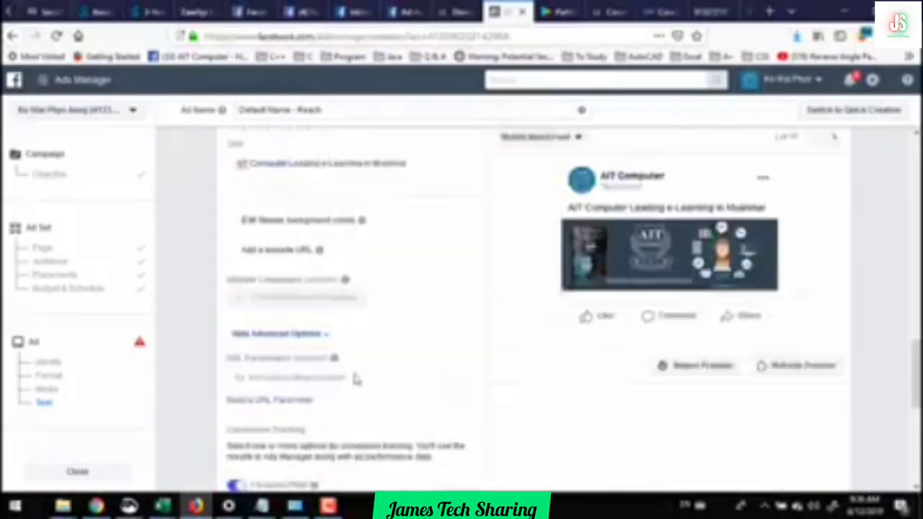
{"action": "scroll", "coordinate": [355, 379], "scroll_direction": "up", "scroll_amount": 3}
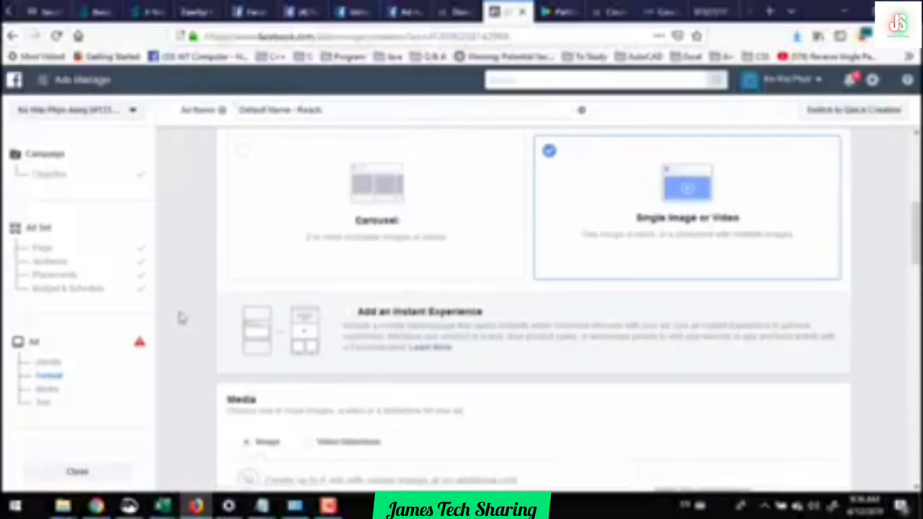
{"action": "scroll", "coordinate": [294, 385], "scroll_direction": "down", "scroll_amount": 15}
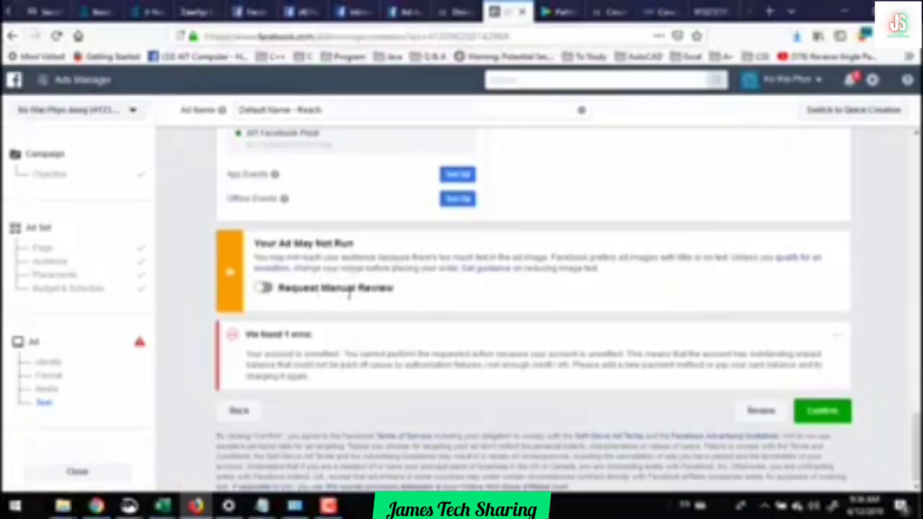
{"action": "scroll", "coordinate": [385, 303], "scroll_direction": "up", "scroll_amount": 10}
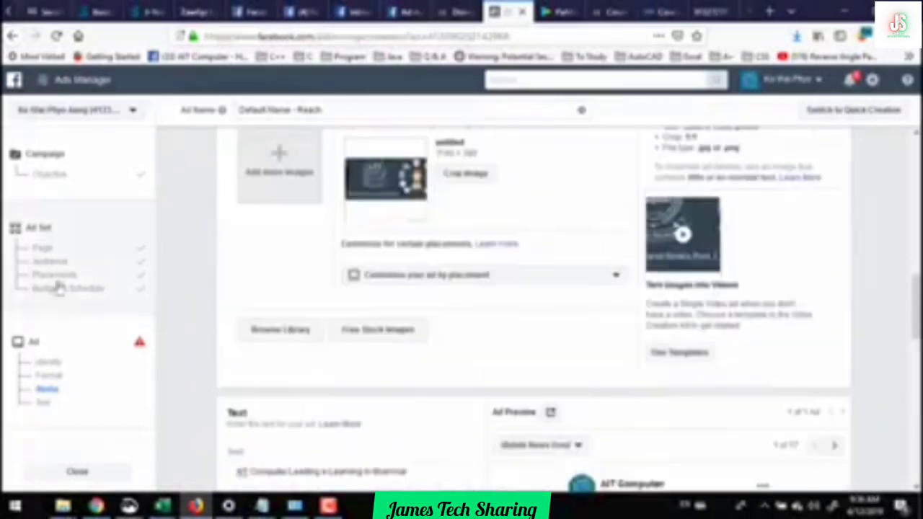
Apply the saved audience "Facebook Digital Marketing 2019" to the ad set and continue to the ad.
{"action": "left_click", "coordinate": [50, 263]}
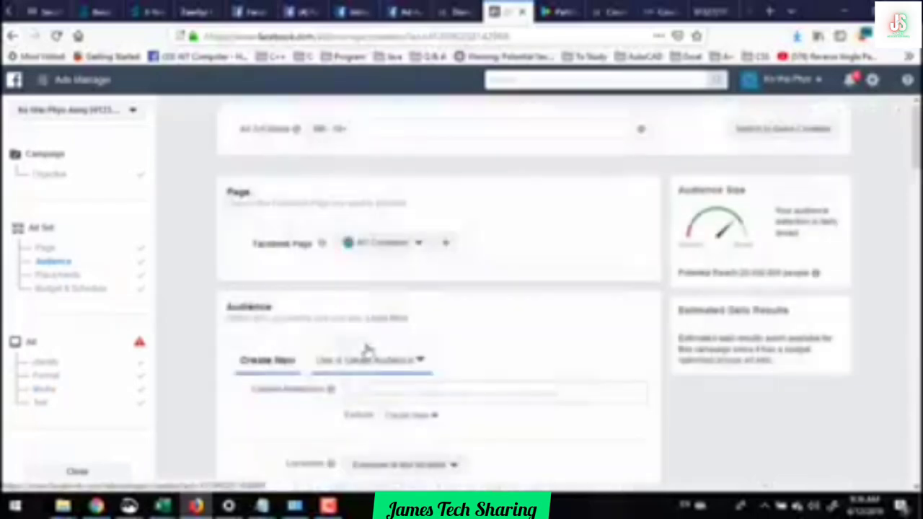
{"action": "scroll", "coordinate": [447, 238], "scroll_direction": "down", "scroll_amount": 1}
{"action": "left_click", "coordinate": [418, 206]}
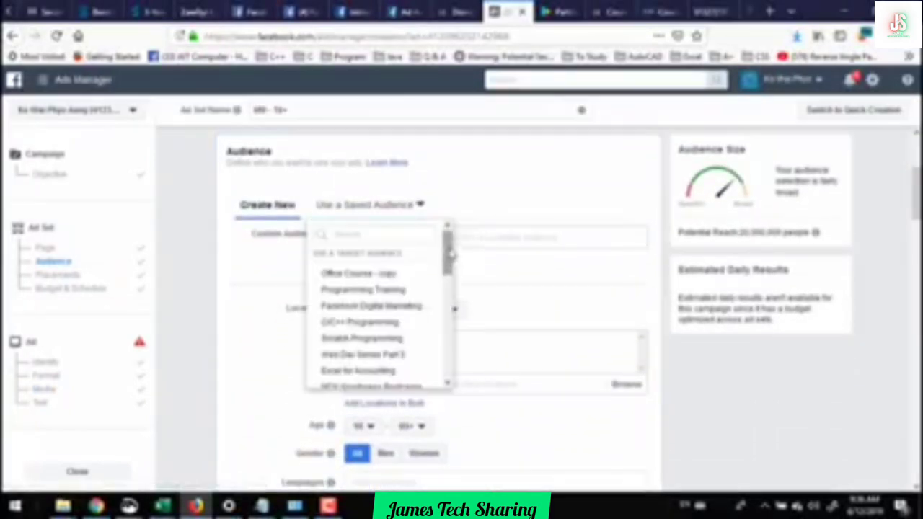
{"action": "left_click", "coordinate": [407, 308]}
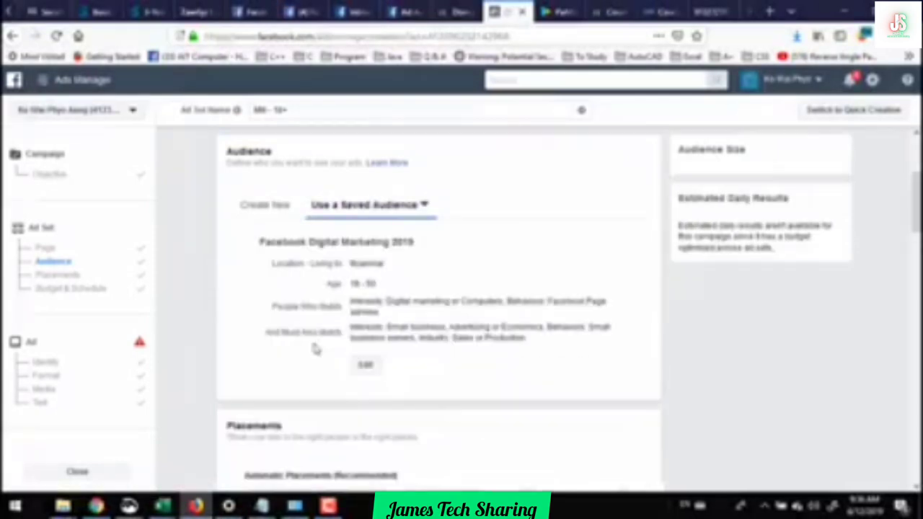
{"action": "scroll", "coordinate": [374, 313], "scroll_direction": "down", "scroll_amount": 1}
{"action": "scroll", "coordinate": [373, 314], "scroll_direction": "down", "scroll_amount": 20}
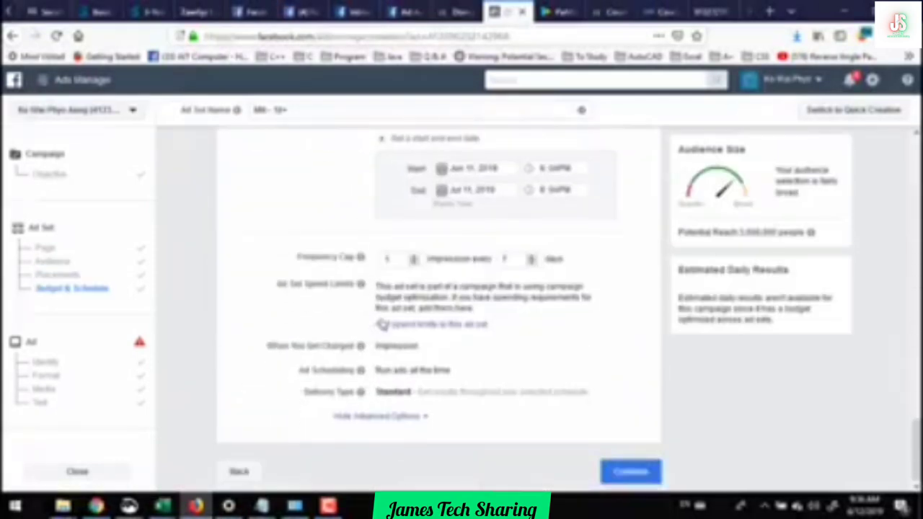
{"action": "left_click", "coordinate": [627, 471]}
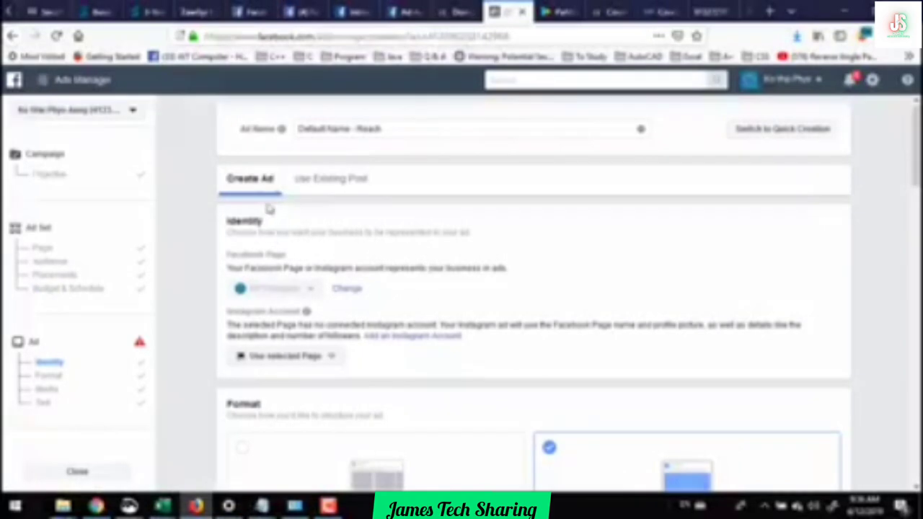
Check the new ad's Facebook Page and Instagram account identity, its format choices and its media image settings.
{"action": "scroll", "coordinate": [383, 342], "scroll_direction": "down", "scroll_amount": 2}
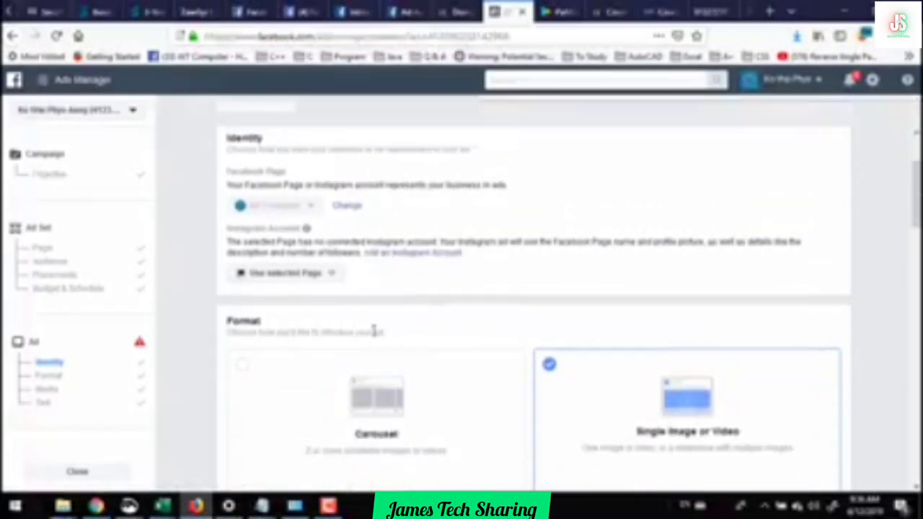
{"action": "mouse_move", "coordinate": [306, 229]}
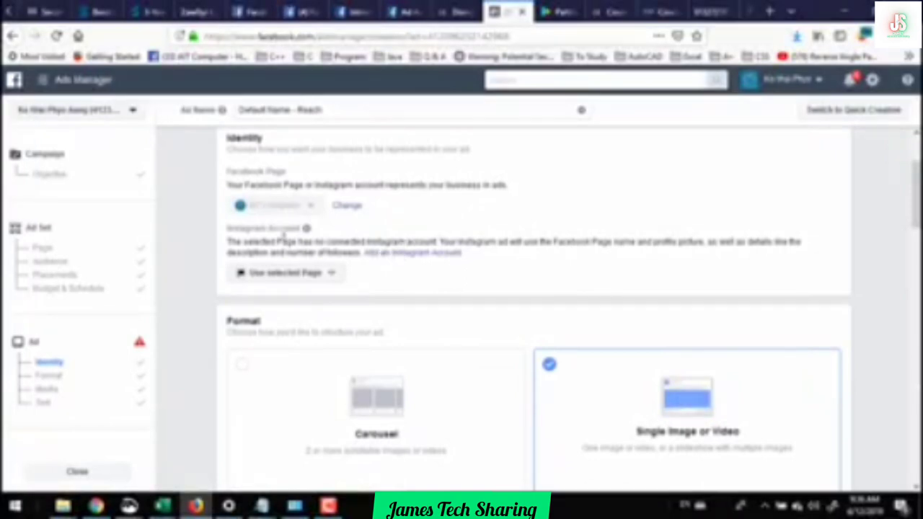
{"action": "scroll", "coordinate": [309, 305], "scroll_direction": "up", "scroll_amount": 1}
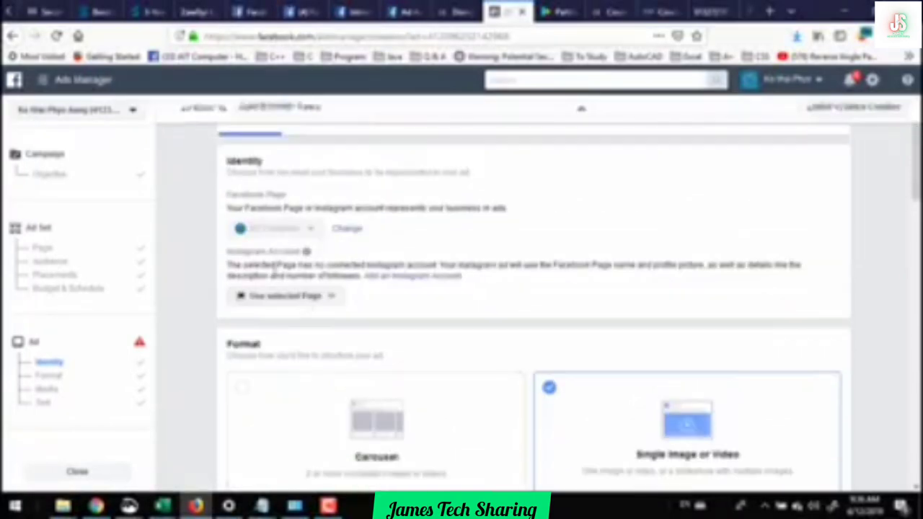
{"action": "scroll", "coordinate": [305, 325], "scroll_direction": "up", "scroll_amount": 2}
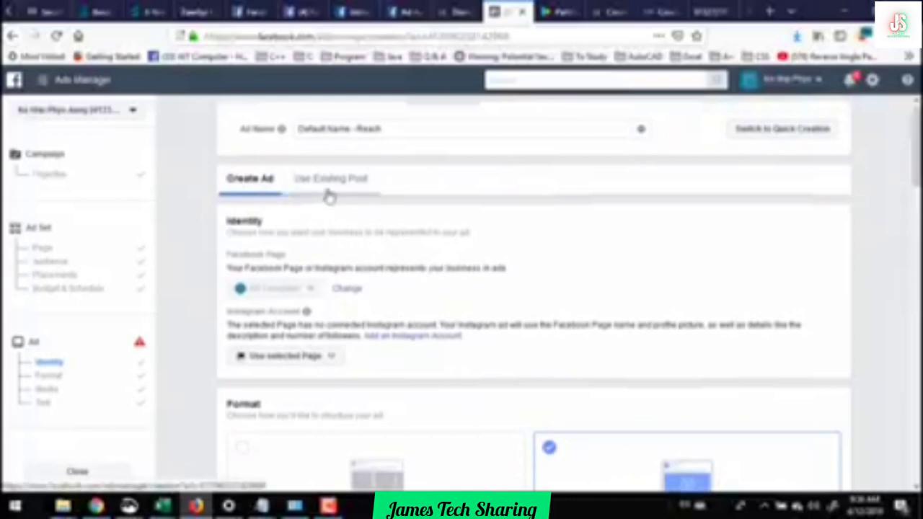
{"action": "mouse_move", "coordinate": [309, 282]}
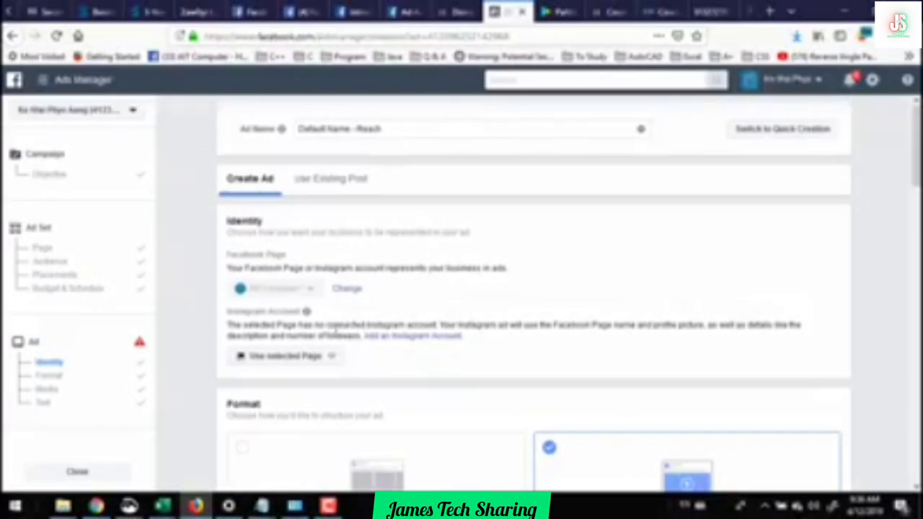
{"action": "scroll", "coordinate": [353, 331], "scroll_direction": "down", "scroll_amount": 5}
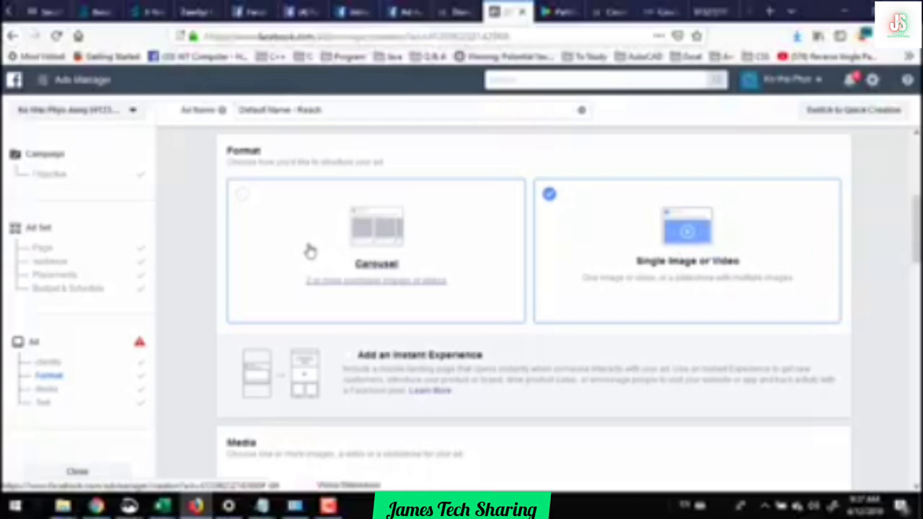
{"action": "scroll", "coordinate": [350, 278], "scroll_direction": "down", "scroll_amount": 3}
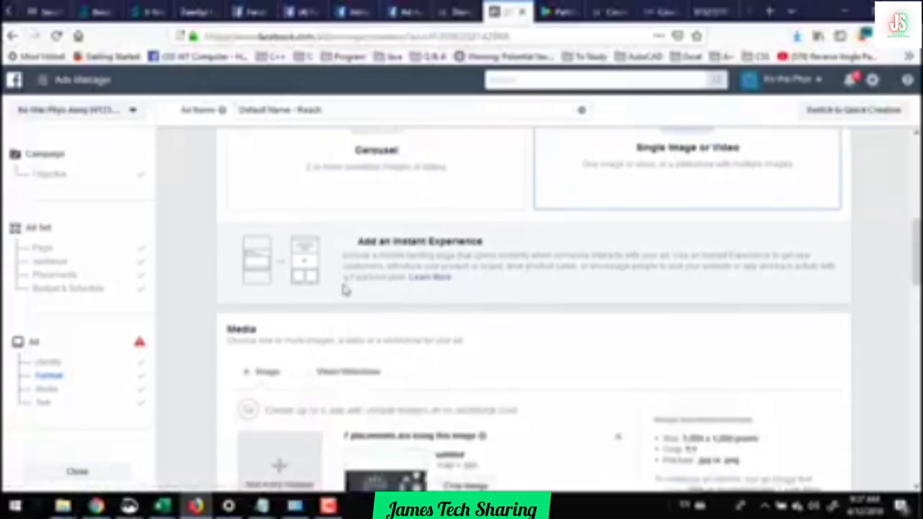
{"action": "scroll", "coordinate": [353, 281], "scroll_direction": "down", "scroll_amount": 3}
{"action": "scroll", "coordinate": [382, 296], "scroll_direction": "down", "scroll_amount": 2}
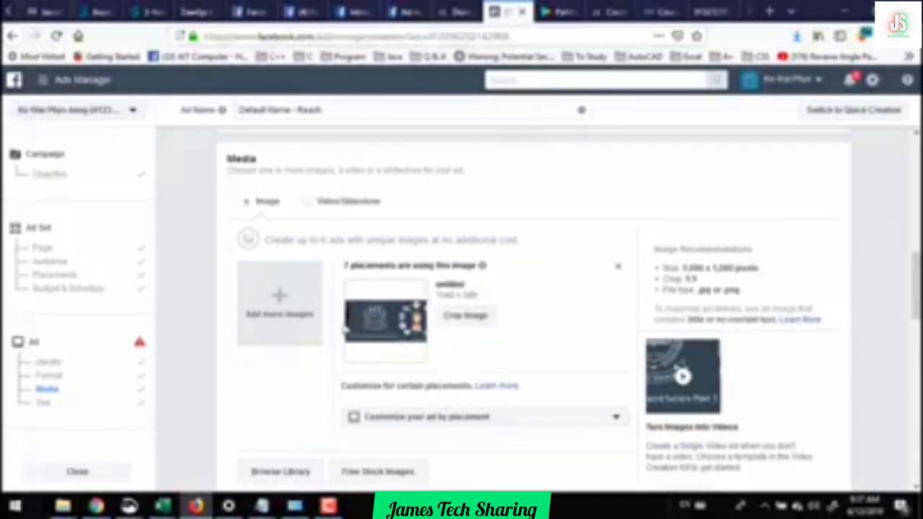
Review the ad's media image, the placement customization option and the ad text alongside its Mobile News Feed preview.
{"action": "scroll", "coordinate": [375, 321], "scroll_direction": "down", "scroll_amount": 3}
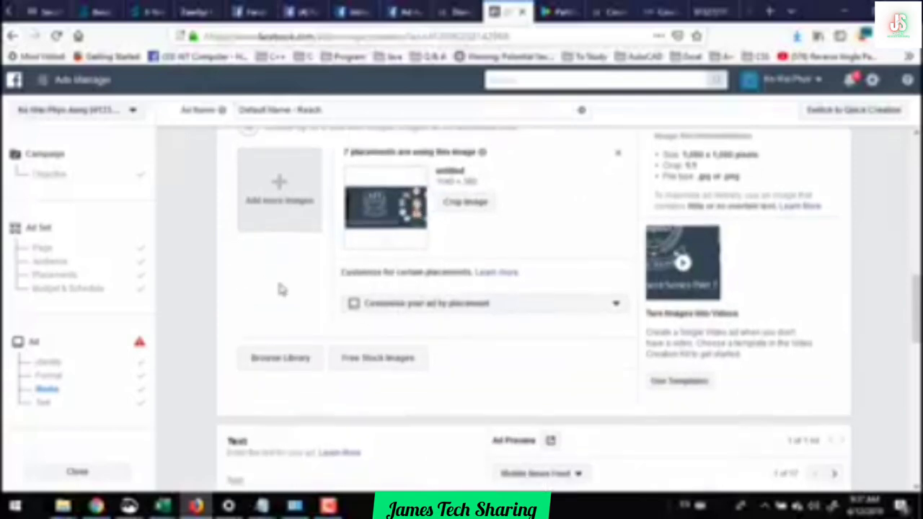
{"action": "scroll", "coordinate": [295, 262], "scroll_direction": "down", "scroll_amount": 2}
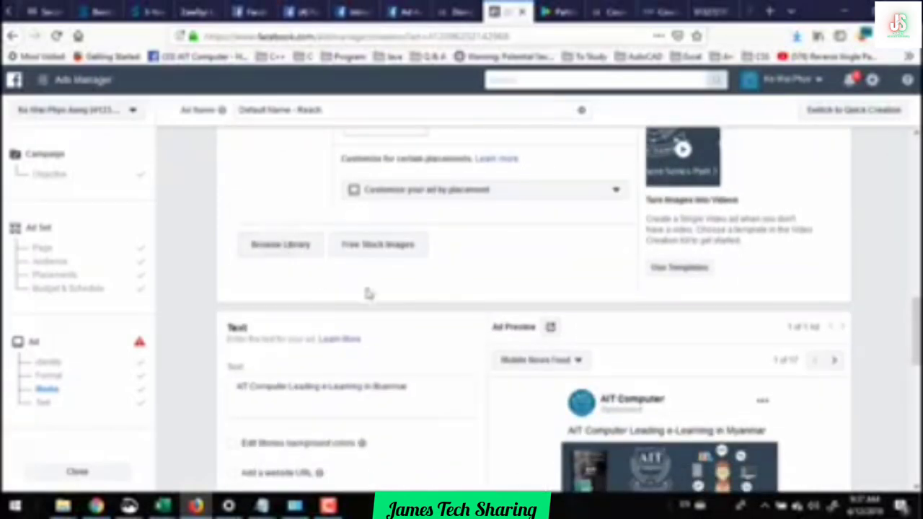
{"action": "scroll", "coordinate": [288, 300], "scroll_direction": "down", "scroll_amount": 3}
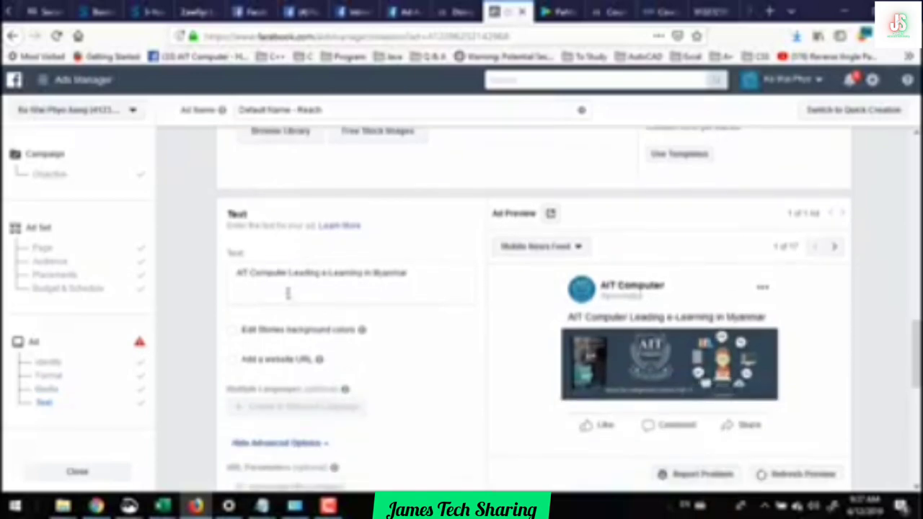
{"action": "left_click", "coordinate": [368, 288]}
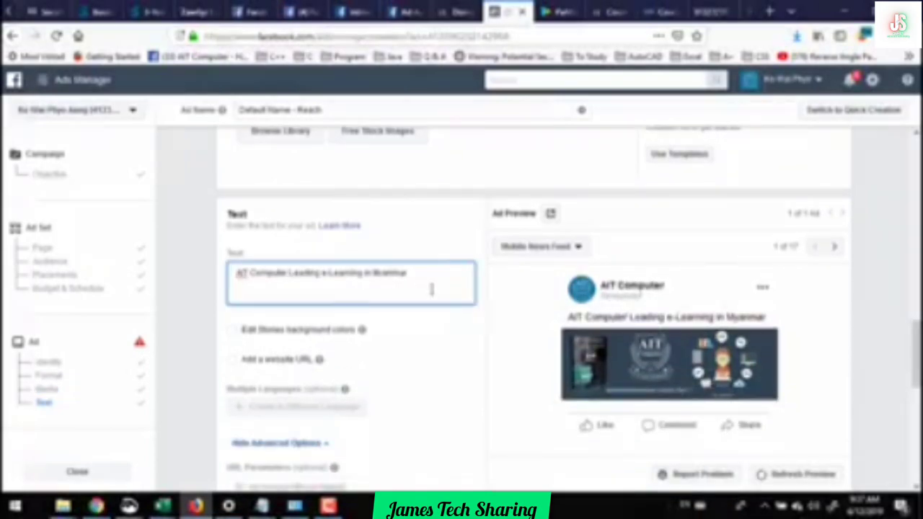
{"action": "scroll", "coordinate": [367, 299], "scroll_direction": "down", "scroll_amount": 2}
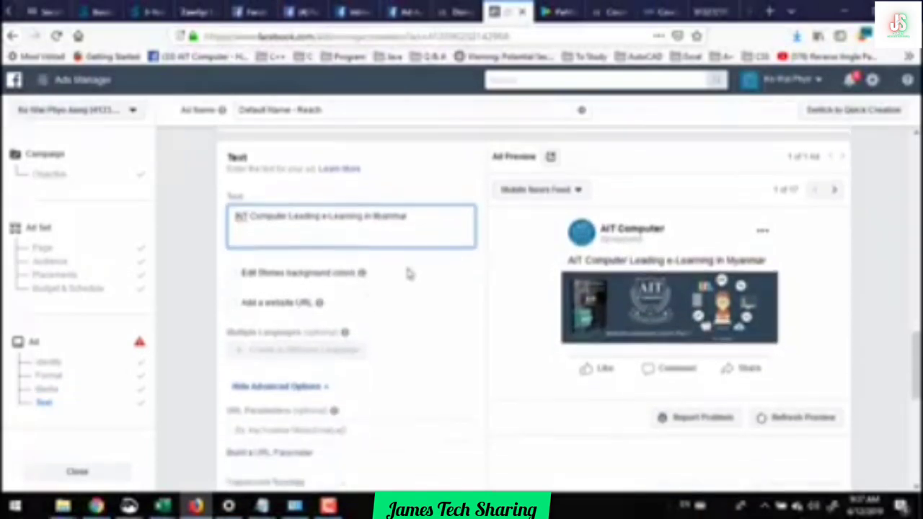
{"action": "scroll", "coordinate": [410, 284], "scroll_direction": "down", "scroll_amount": 3}
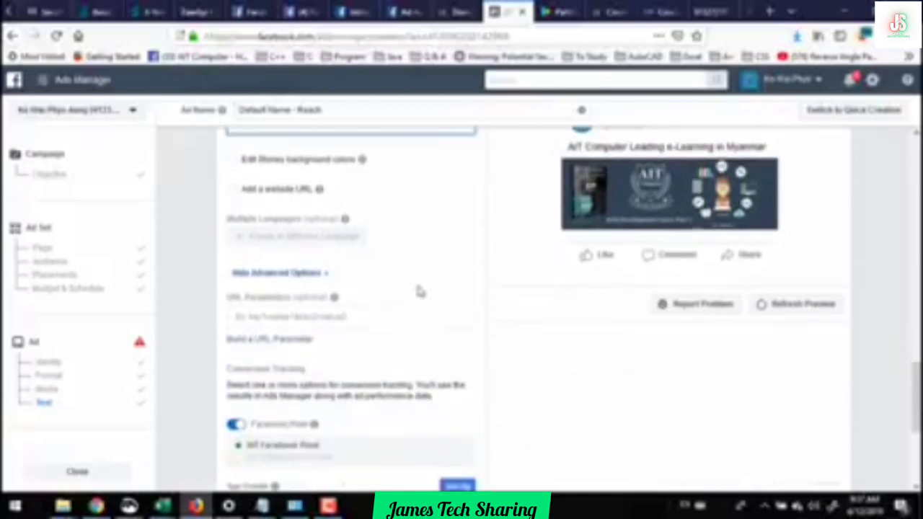
Collapse and reopen the ad's advanced options, and check the URL parameters, conversion tracking and the notice at the form's end.
{"action": "left_click", "coordinate": [323, 277]}
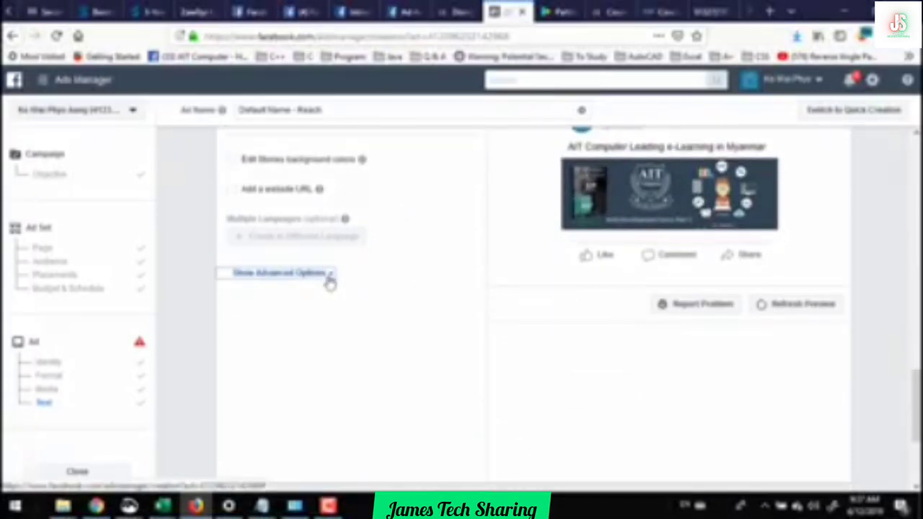
{"action": "left_click", "coordinate": [328, 280]}
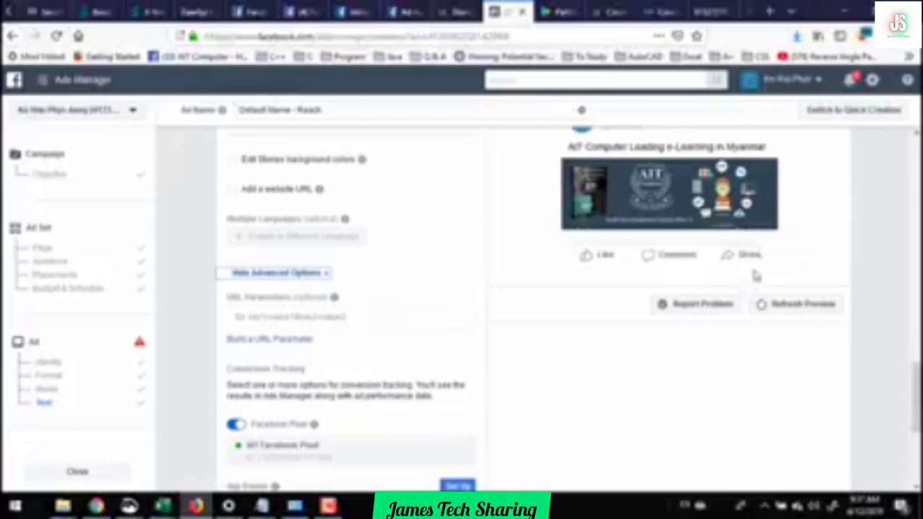
{"action": "scroll", "coordinate": [777, 269], "scroll_direction": "up", "scroll_amount": 1}
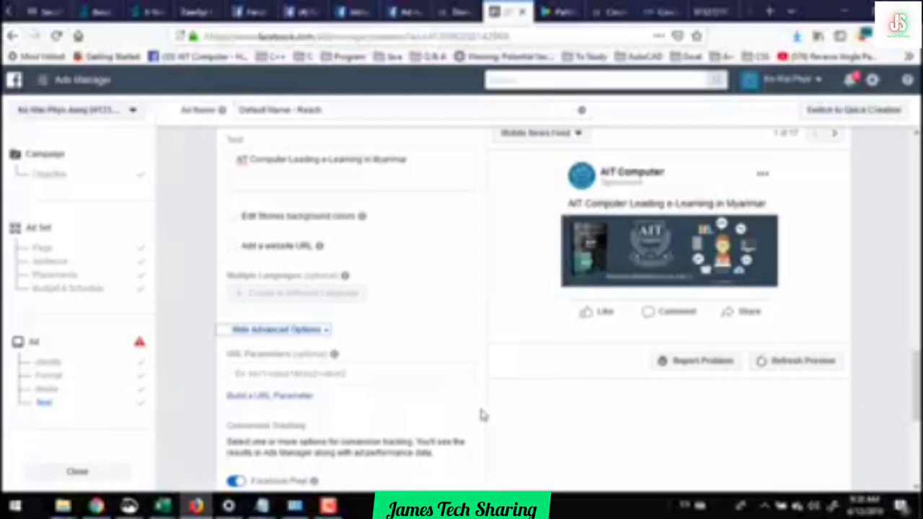
{"action": "scroll", "coordinate": [480, 413], "scroll_direction": "down", "scroll_amount": 5}
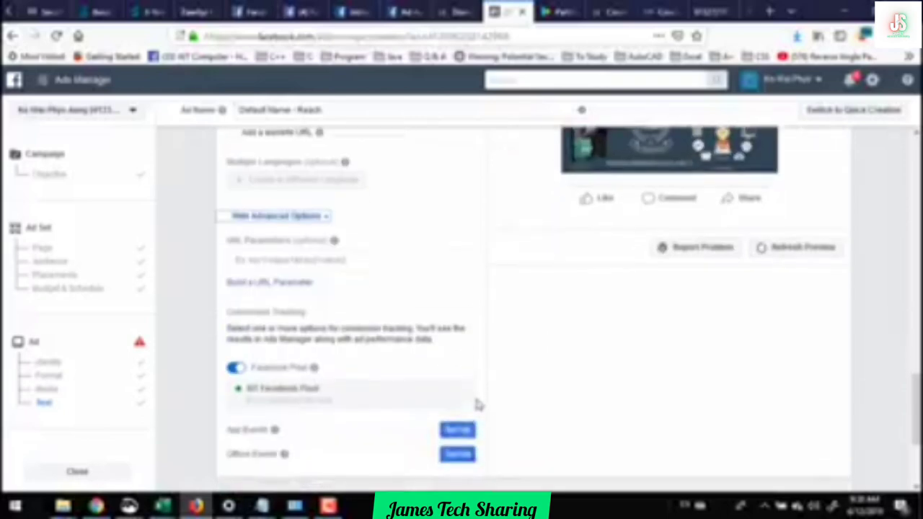
{"action": "scroll", "coordinate": [481, 392], "scroll_direction": "down", "scroll_amount": 1}
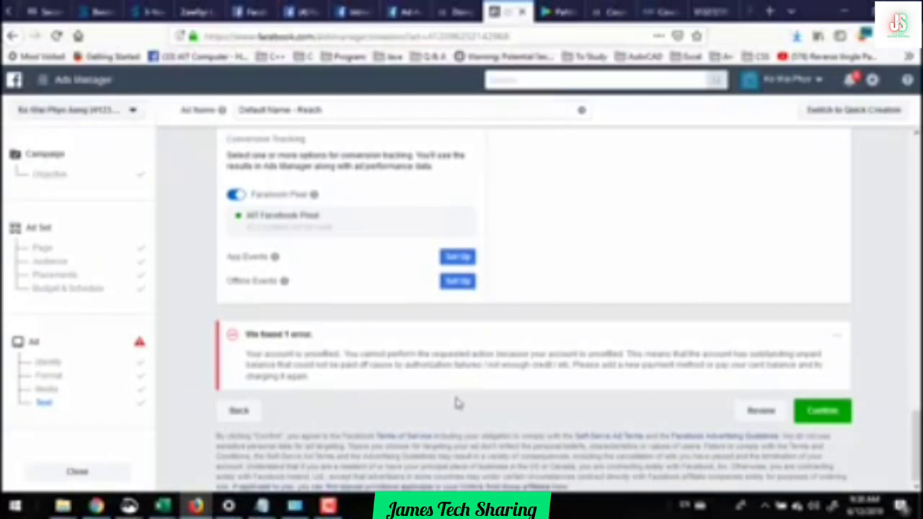
{"action": "scroll", "coordinate": [478, 402], "scroll_direction": "up", "scroll_amount": 3}
{"action": "scroll", "coordinate": [478, 401], "scroll_direction": "down", "scroll_amount": 3}
Switch the ad to using an existing post and select the published Software Developer Page post created Jun 4, 2019.
{"action": "scroll", "coordinate": [353, 355], "scroll_direction": "up", "scroll_amount": 10}
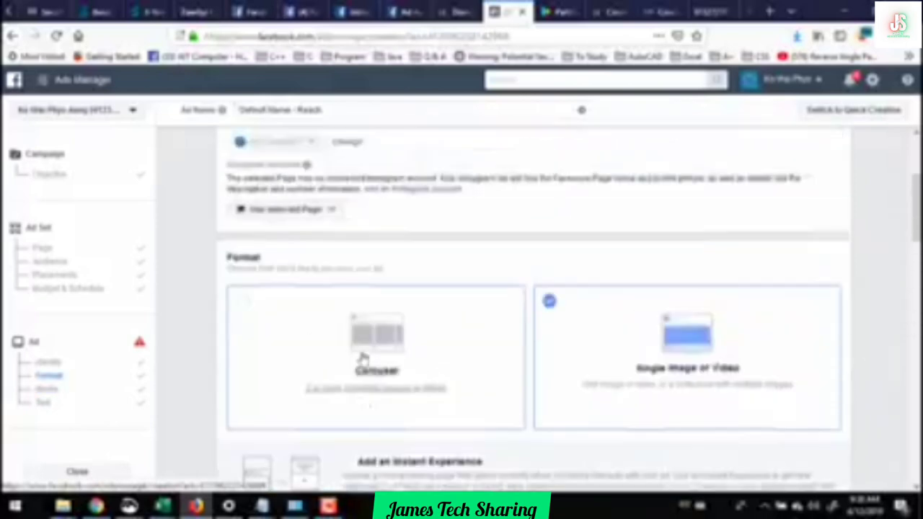
{"action": "scroll", "coordinate": [363, 358], "scroll_direction": "up", "scroll_amount": 3}
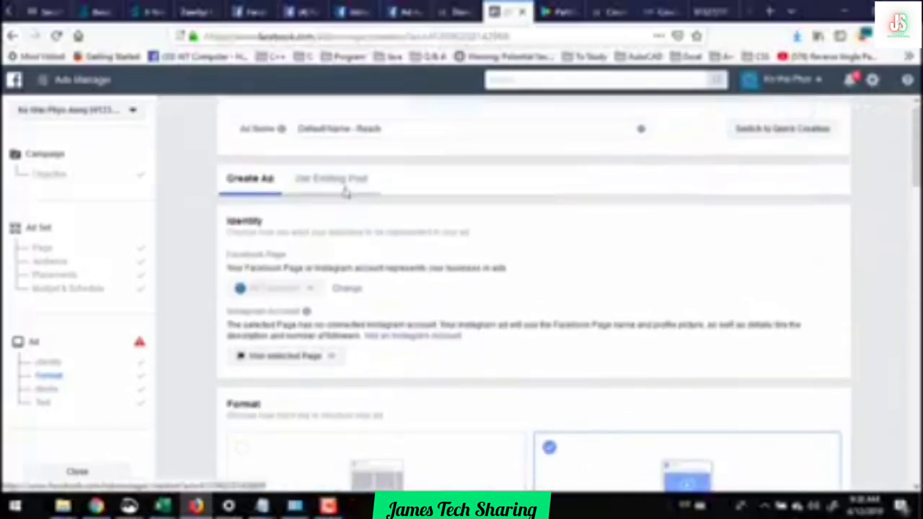
{"action": "left_click", "coordinate": [345, 189]}
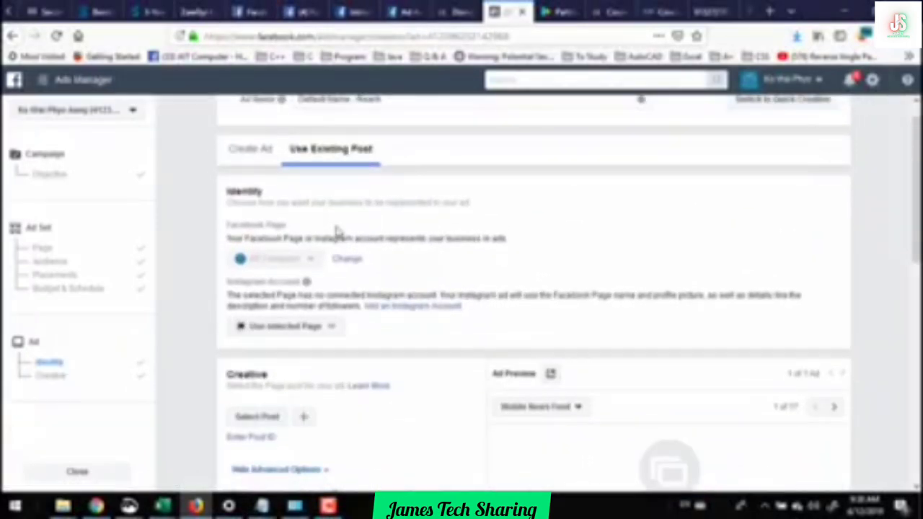
{"action": "left_click", "coordinate": [258, 424]}
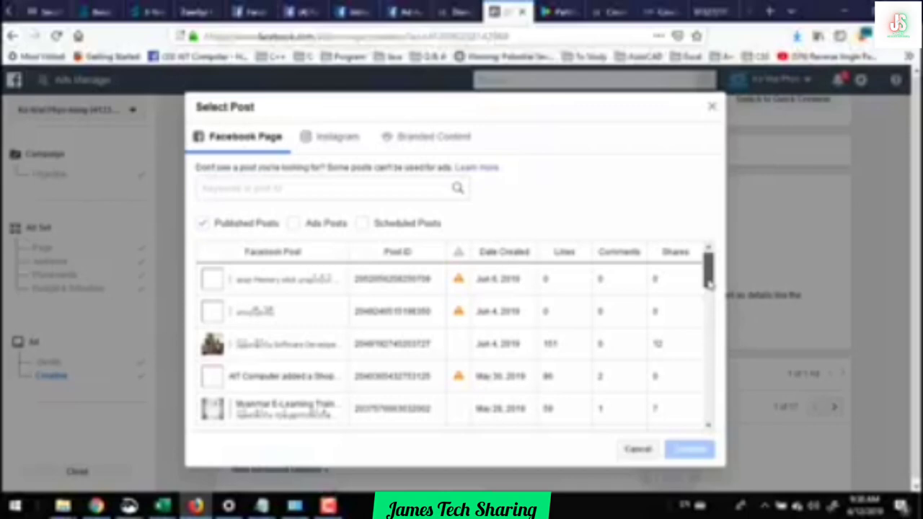
{"action": "mouse_move", "coordinate": [709, 284]}
{"action": "left_mouse_down"}
{"action": "mouse_move", "coordinate": [708, 307]}
{"action": "mouse_move", "coordinate": [708, 296]}
{"action": "left_mouse_up"}
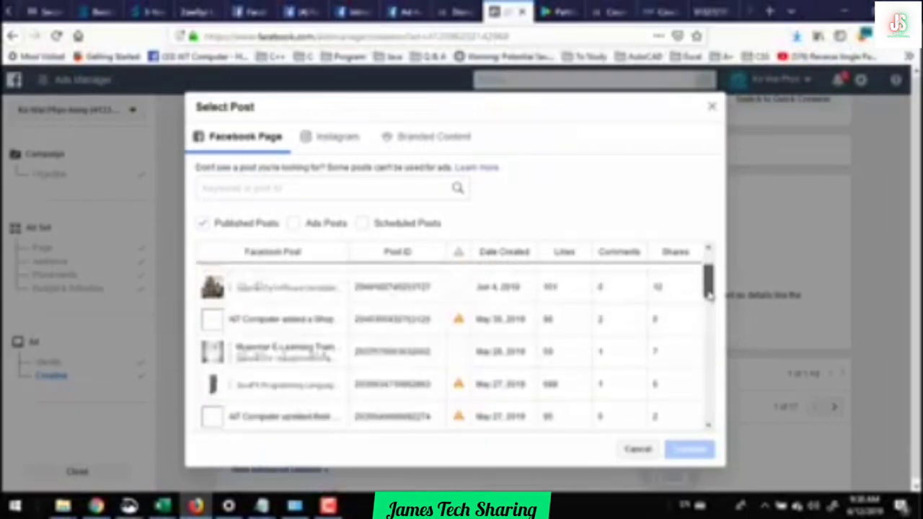
{"action": "left_click", "coordinate": [273, 292]}
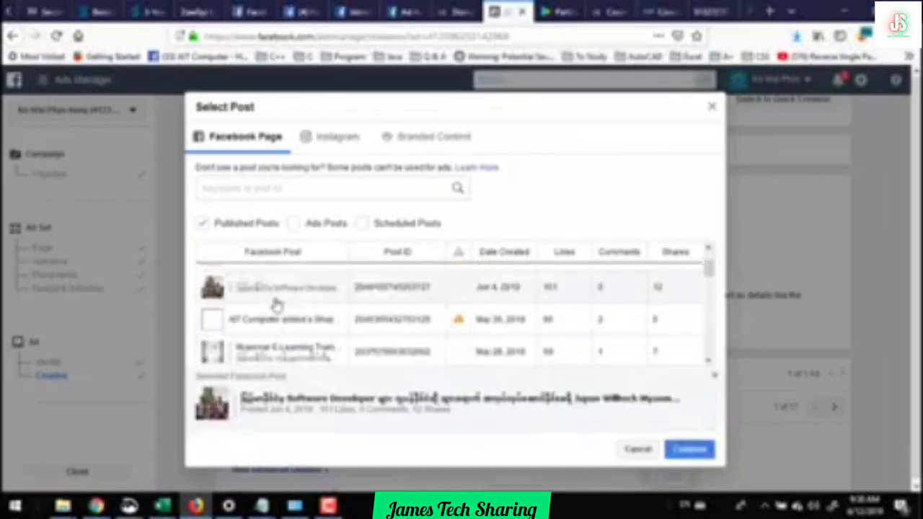
{"action": "left_click", "coordinate": [689, 449]}
Preview the selected post as a Desktop News Feed ad and view its text and photo.
{"action": "scroll", "coordinate": [430, 420], "scroll_direction": "down", "scroll_amount": 3}
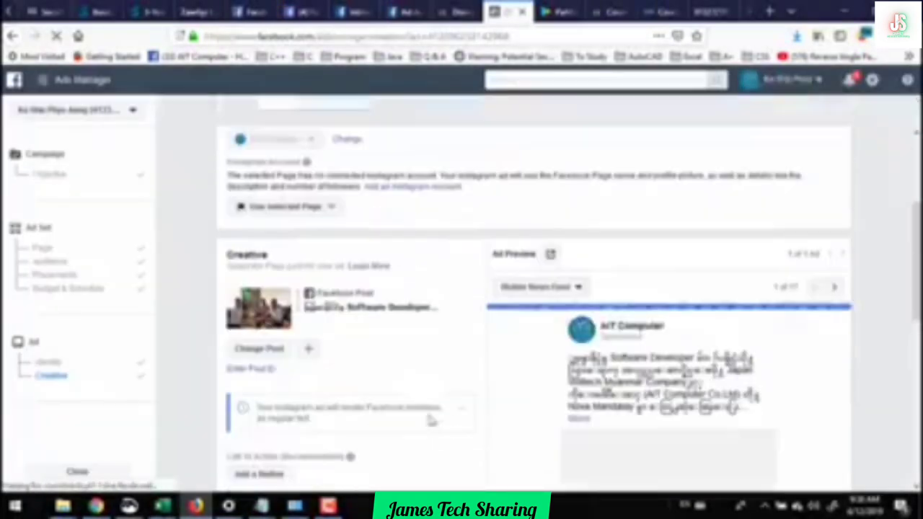
{"action": "scroll", "coordinate": [430, 420], "scroll_direction": "down", "scroll_amount": 3}
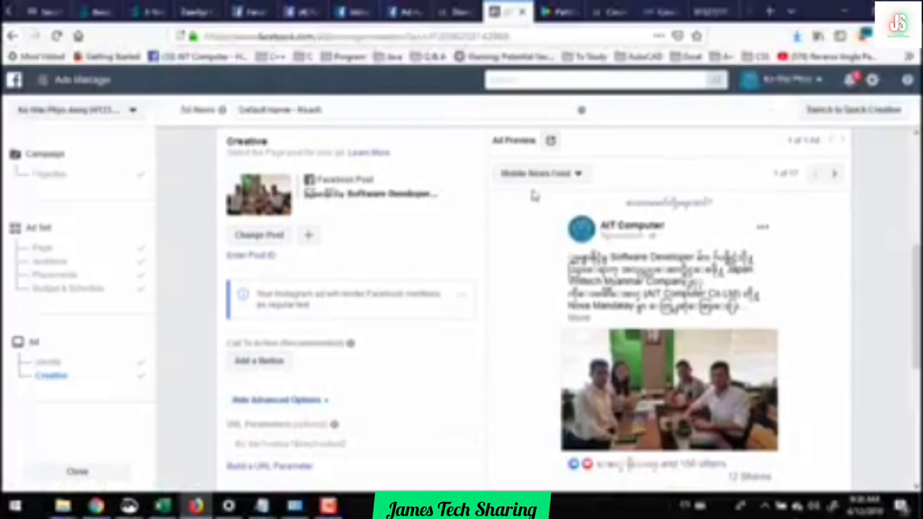
{"action": "left_click", "coordinate": [572, 178]}
{"action": "left_click", "coordinate": [567, 248]}
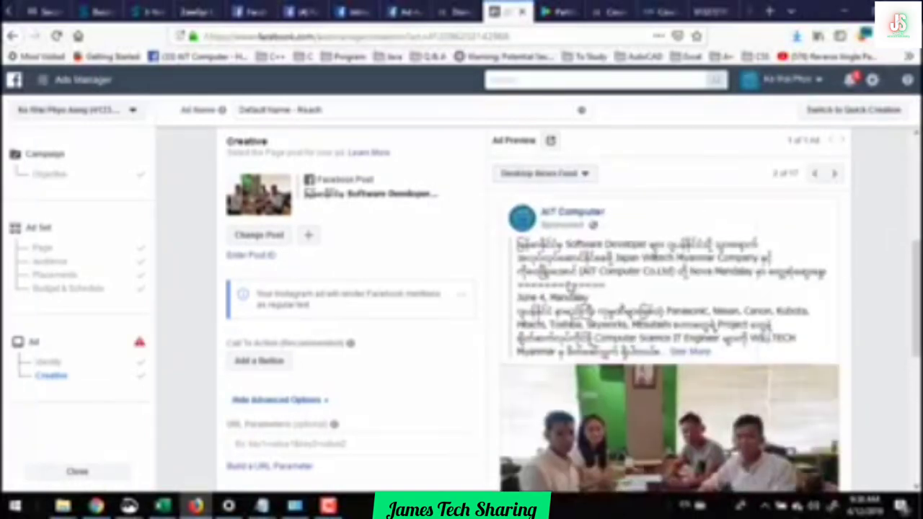
{"action": "scroll", "coordinate": [692, 335], "scroll_direction": "down", "scroll_amount": 3}
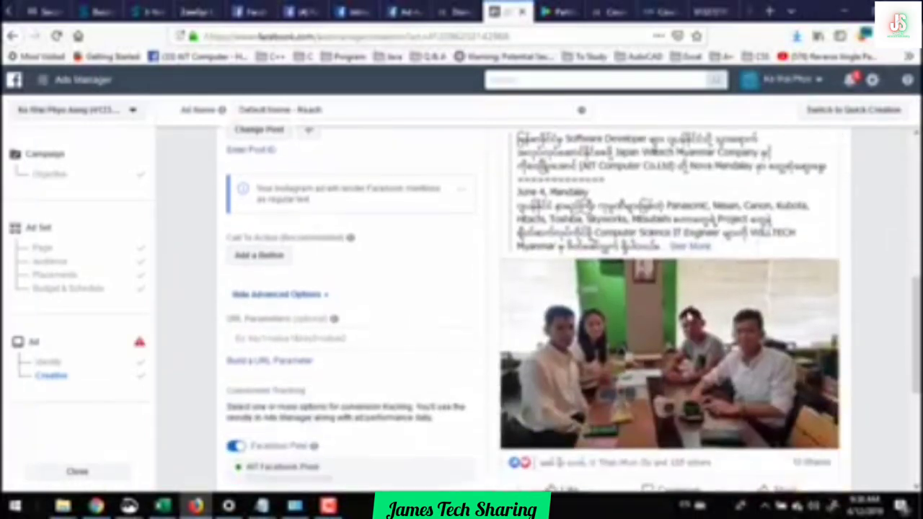
{"action": "scroll", "coordinate": [637, 296], "scroll_direction": "down", "scroll_amount": 2}
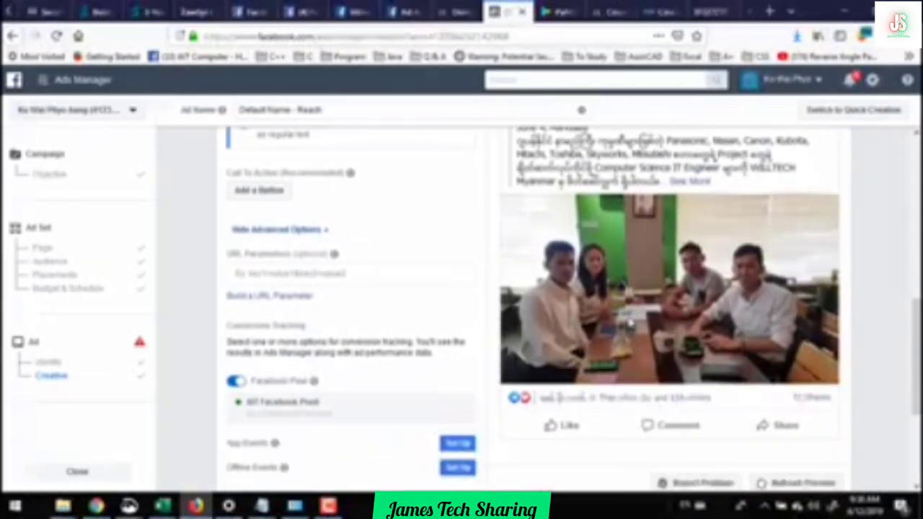
Review the existing-post ad from its identity and creative settings through conversion tracking to the final notice and confirmation area.
{"action": "scroll", "coordinate": [629, 323], "scroll_direction": "up", "scroll_amount": 5}
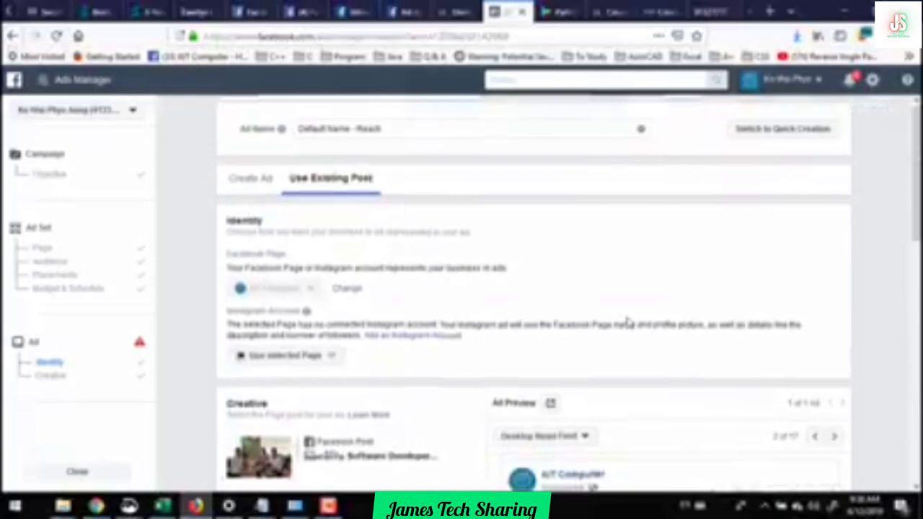
{"action": "scroll", "coordinate": [627, 323], "scroll_direction": "down", "scroll_amount": 10}
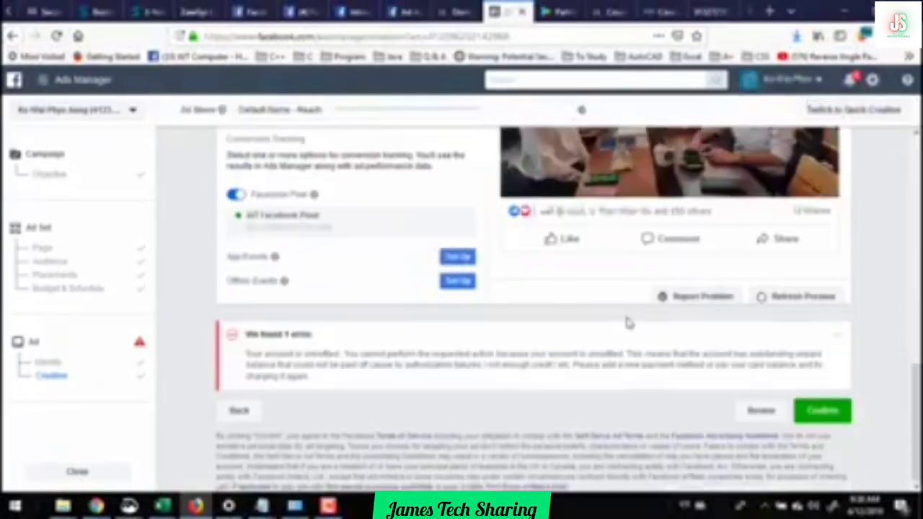
{"action": "scroll", "coordinate": [628, 323], "scroll_direction": "up", "scroll_amount": 4}
{"action": "scroll", "coordinate": [620, 339], "scroll_direction": "down", "scroll_amount": 2}
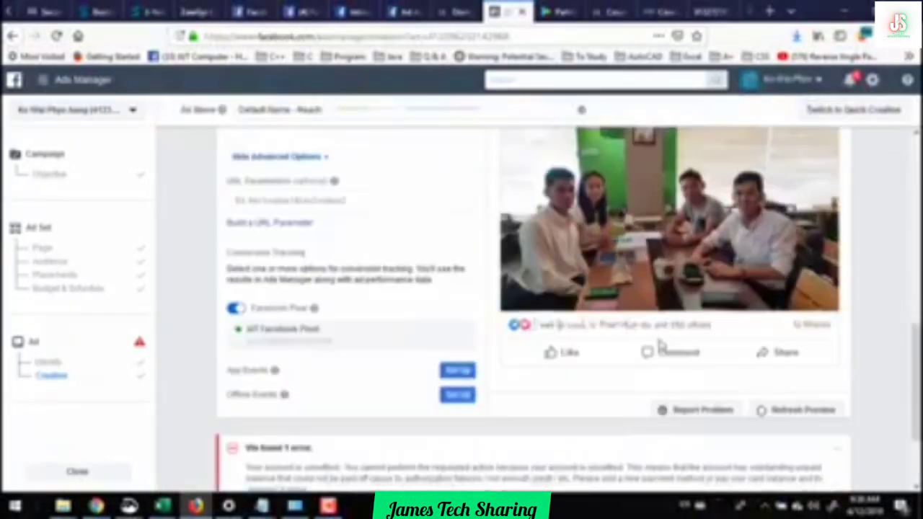
{"action": "scroll", "coordinate": [609, 353], "scroll_direction": "up", "scroll_amount": 8}
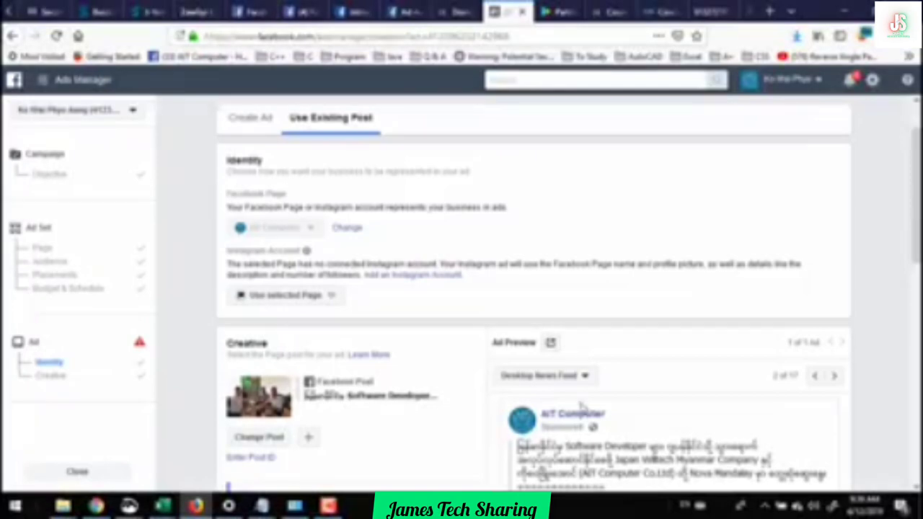
{"action": "scroll", "coordinate": [461, 400], "scroll_direction": "down", "scroll_amount": 3}
{"action": "scroll", "coordinate": [479, 368], "scroll_direction": "down", "scroll_amount": 2}
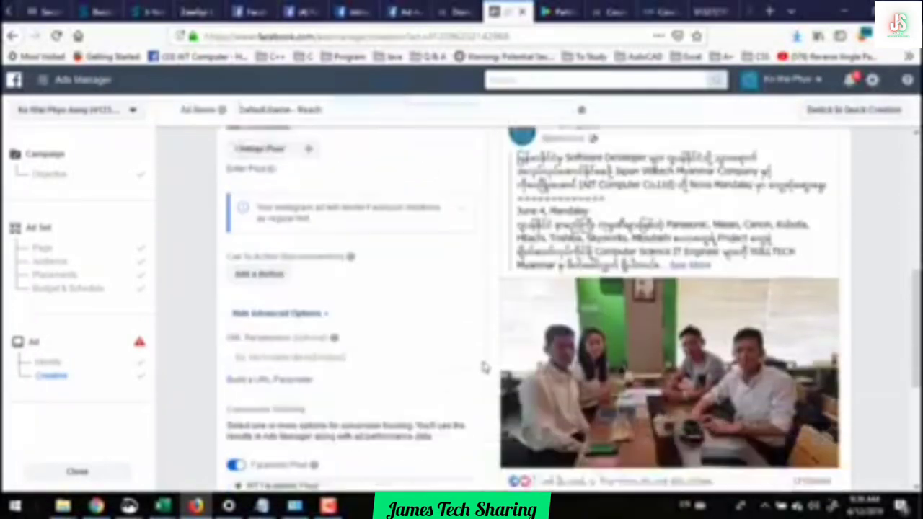
{"action": "scroll", "coordinate": [418, 351], "scroll_direction": "down", "scroll_amount": 4}
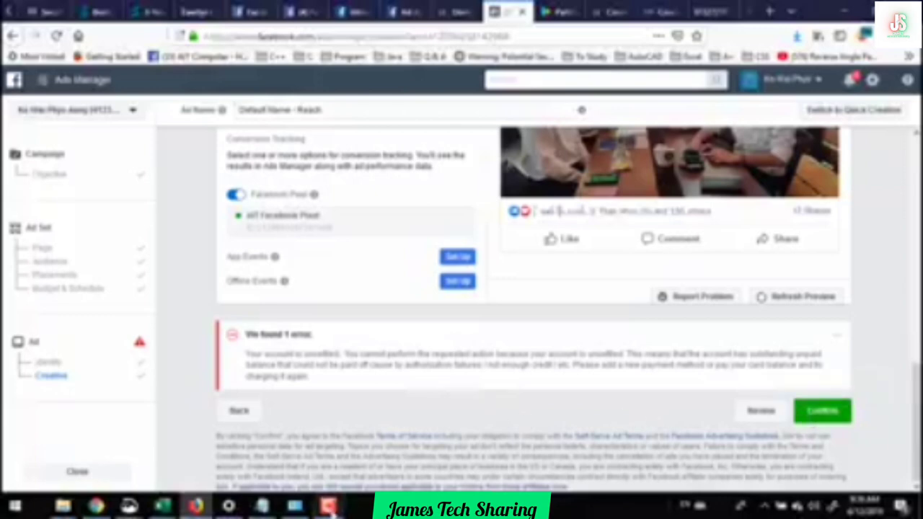
{"action": "left_click", "coordinate": [328, 507]}
{"action": "left_click", "coordinate": [892, 441]}
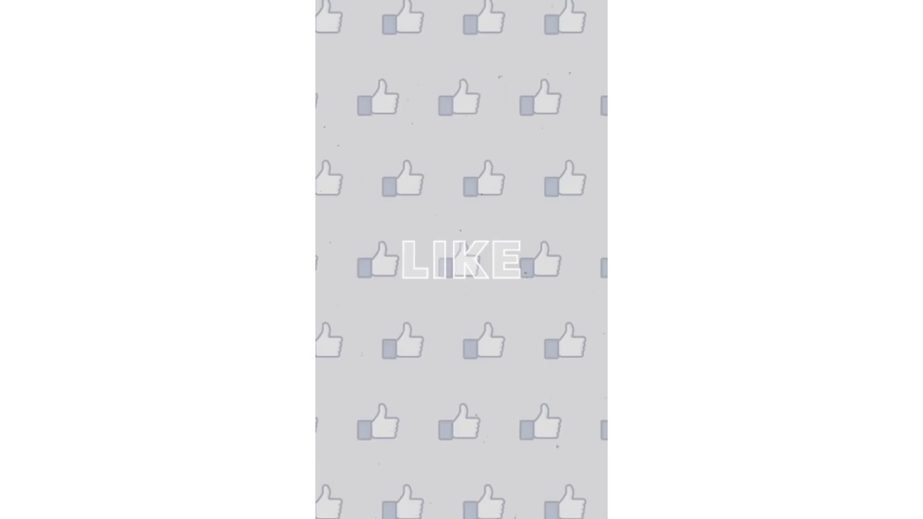